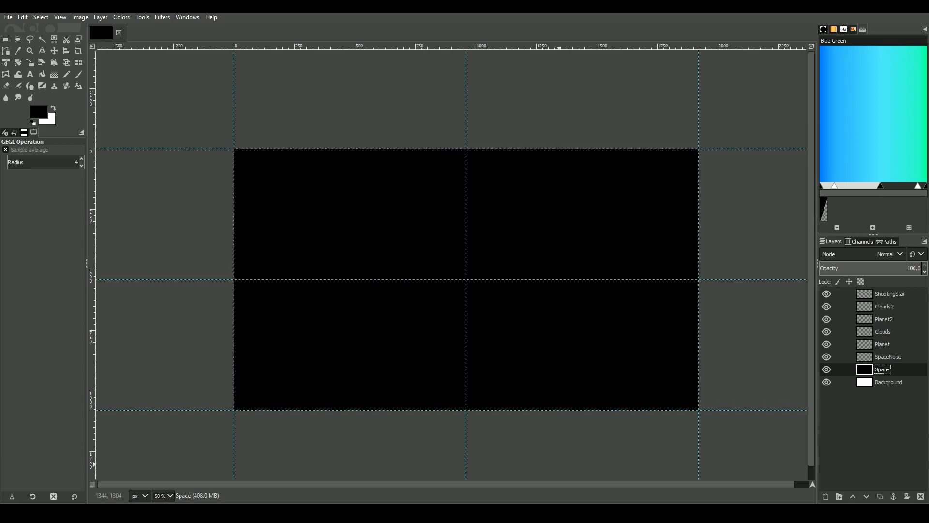
Create a 900 × 900 px circular selection centred on the canvas where the guides cross, at position 510, 90
{"action": "left_click", "coordinate": [19, 40]}
{"action": "left_click_drag", "start_coordinate": [320, 196], "coordinate": [514, 369]}
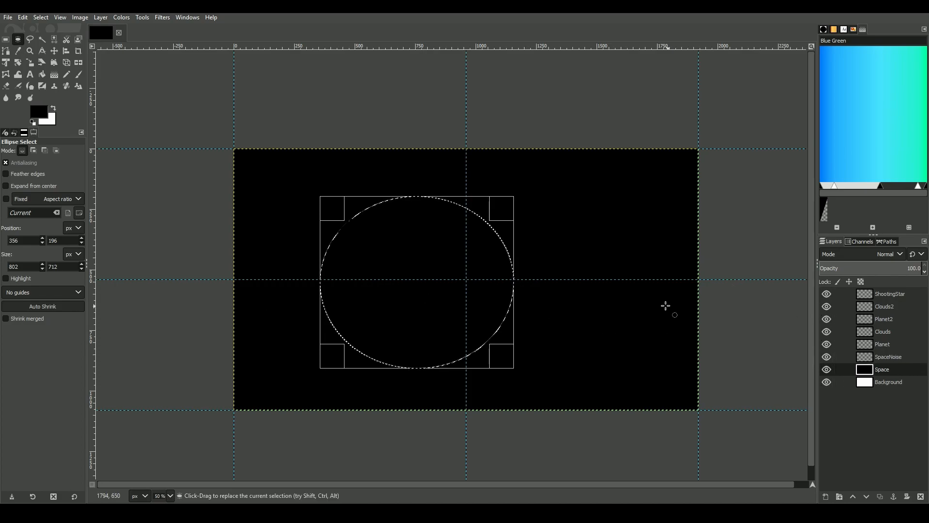
{"action": "double_click", "coordinate": [23, 269]}
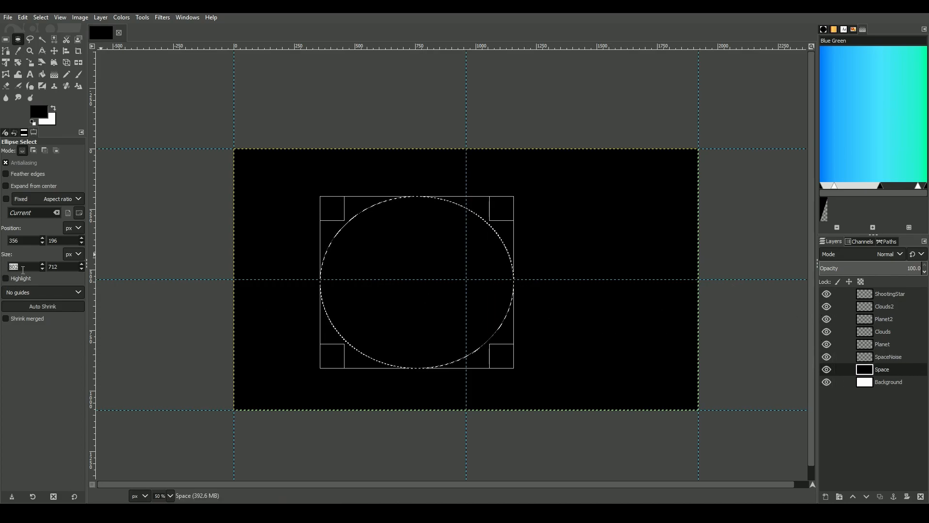
{"action": "type", "text": "900"}
{"action": "key", "text": "Tab"}
{"action": "type", "text": "900"}
{"action": "key", "text": "Tab"}
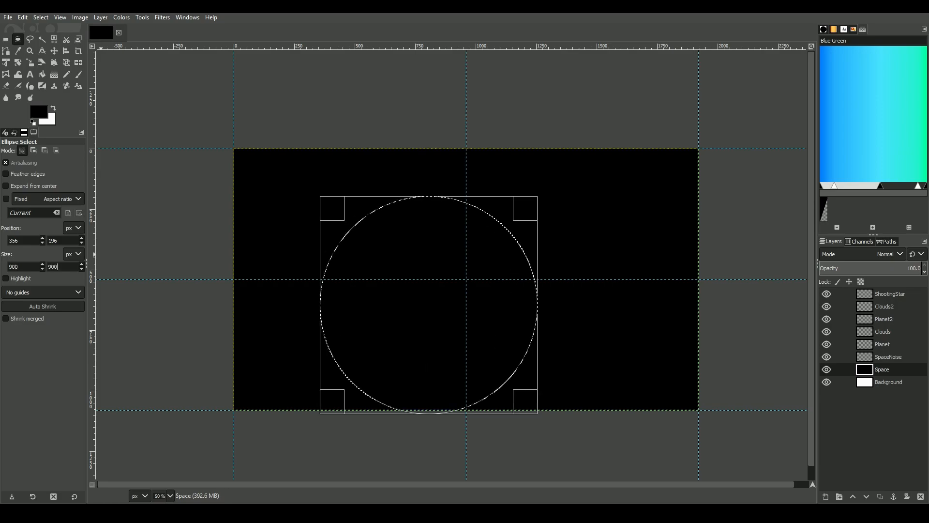
{"action": "left_click_drag", "start_coordinate": [410, 331], "coordinate": [447, 305]}
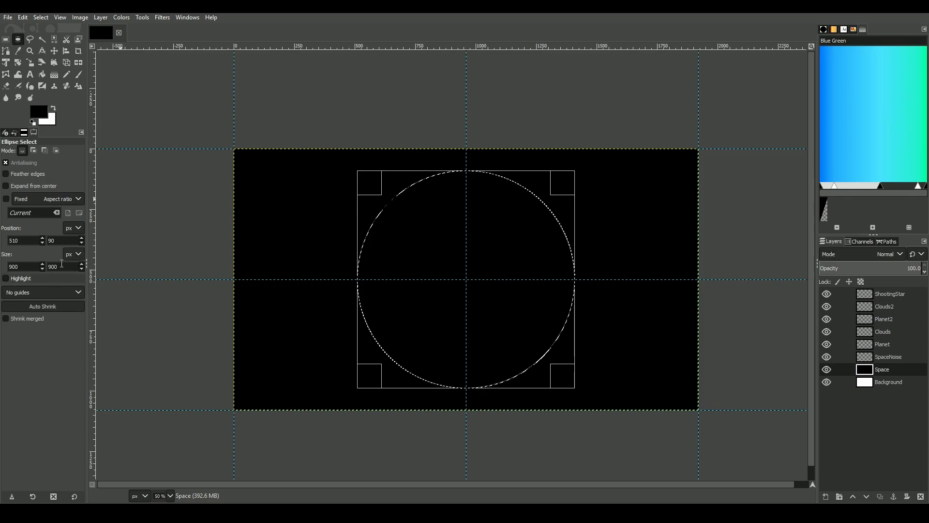
Start the Sphere Designer render filter for the selection and reset its layers to the defaults
{"action": "left_click", "coordinate": [180, 17]}
{"action": "mouse_move", "coordinate": [162, 18]}
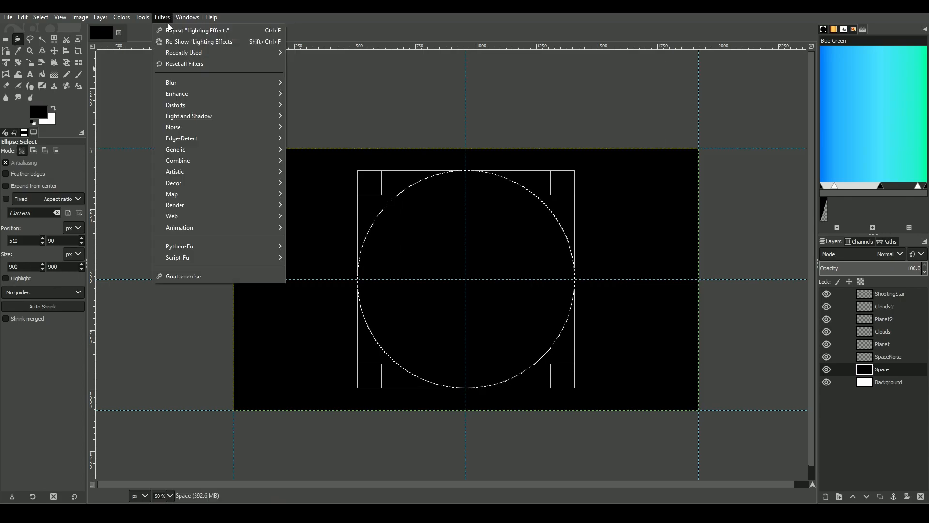
{"action": "mouse_move", "coordinate": [184, 207]}
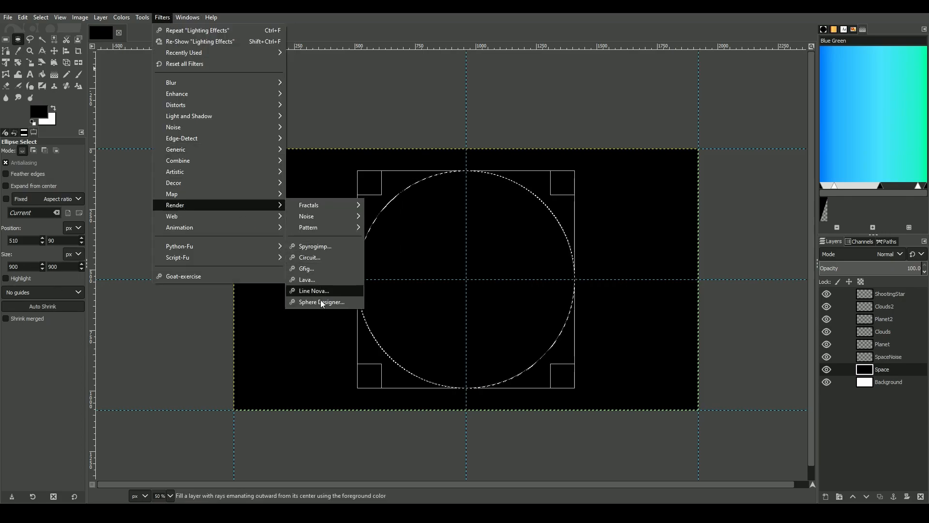
{"action": "left_click", "coordinate": [170, 17]}
{"action": "left_click", "coordinate": [170, 17]}
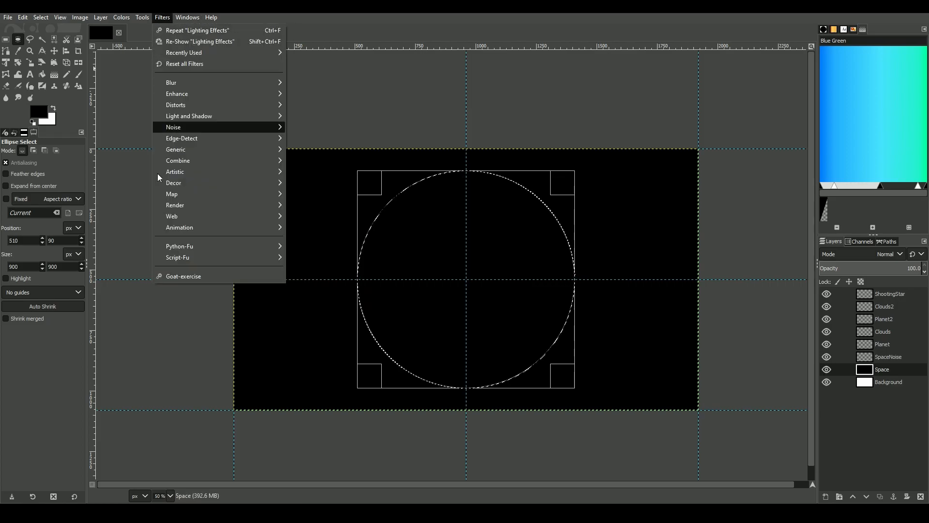
{"action": "mouse_move", "coordinate": [187, 206]}
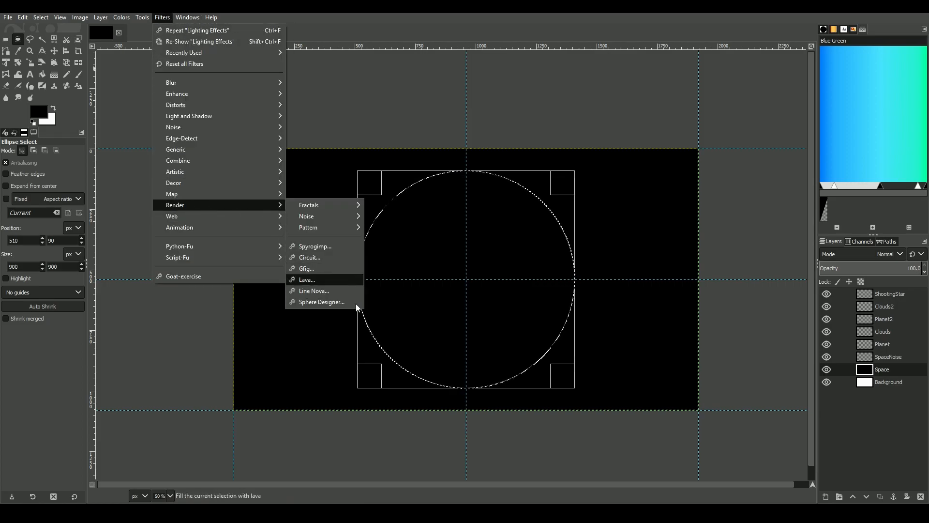
{"action": "left_click", "coordinate": [331, 300]}
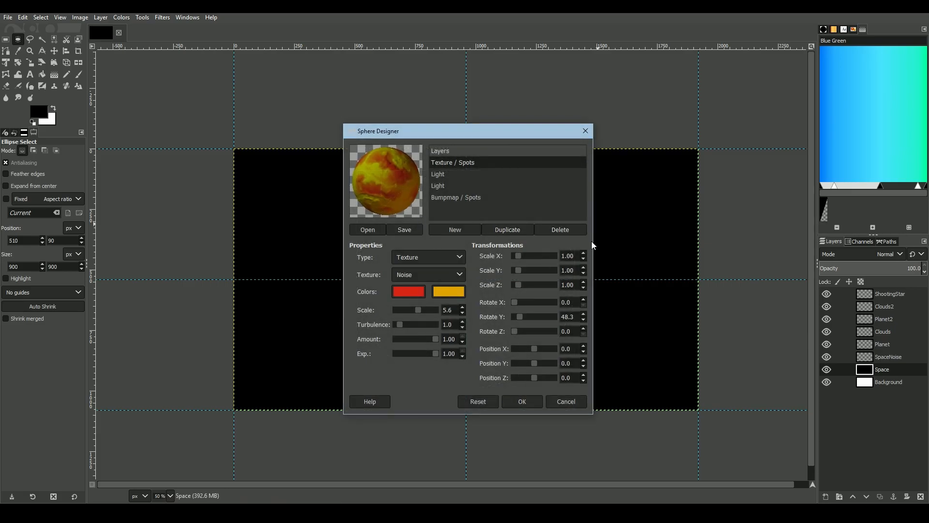
{"action": "left_click", "coordinate": [559, 229]}
{"action": "left_click", "coordinate": [491, 399]}
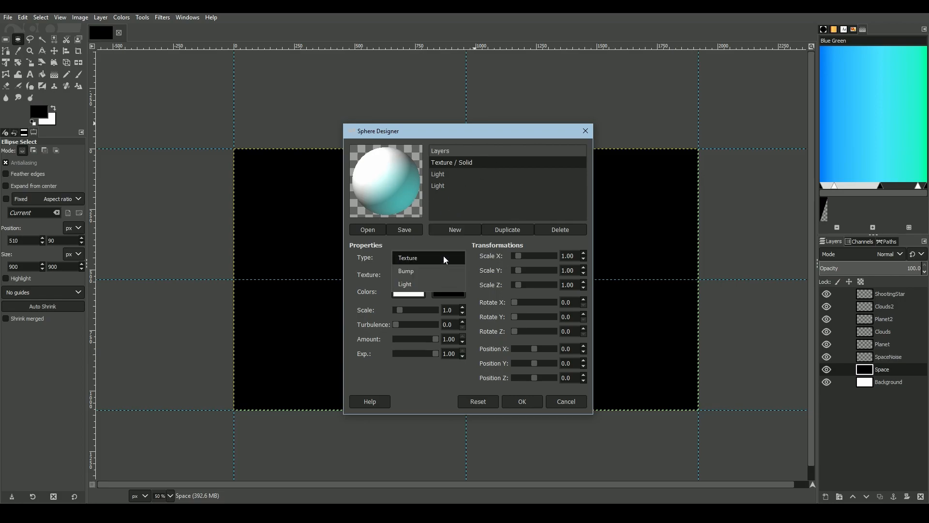
Give the sphere's texture layer a Spots texture with scale 2.3, turbulence 0.5, X rotation 17.6 and Y rotation 22.0
{"action": "left_click", "coordinate": [405, 270]}
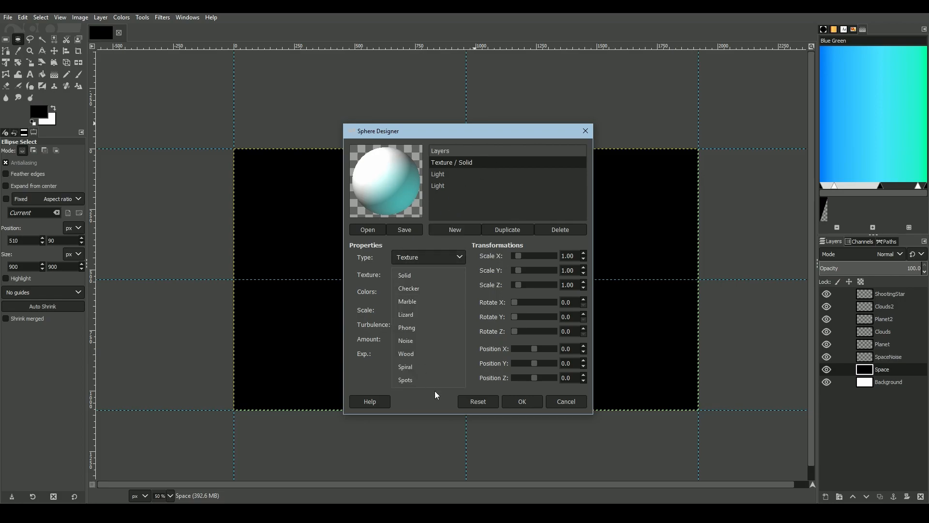
{"action": "left_click", "coordinate": [413, 377]}
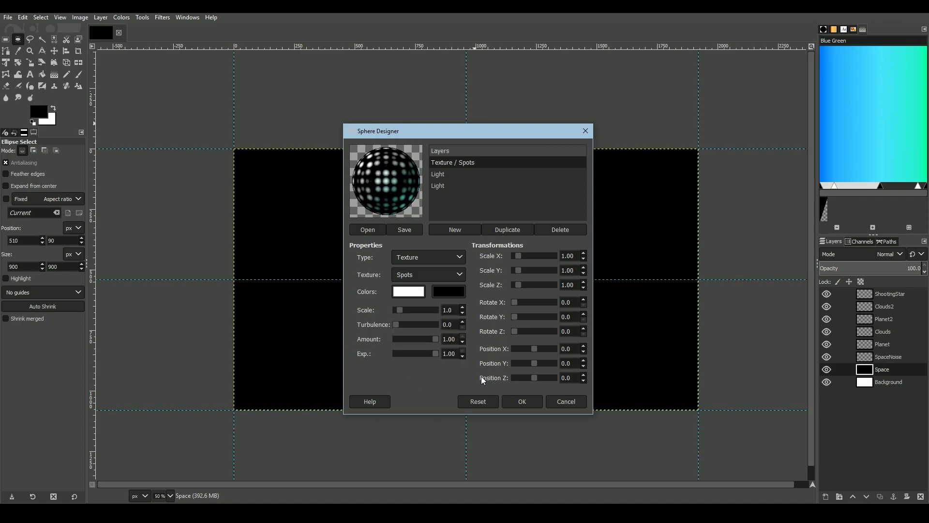
{"action": "left_click_drag", "start_coordinate": [395, 307], "coordinate": [454, 358]}
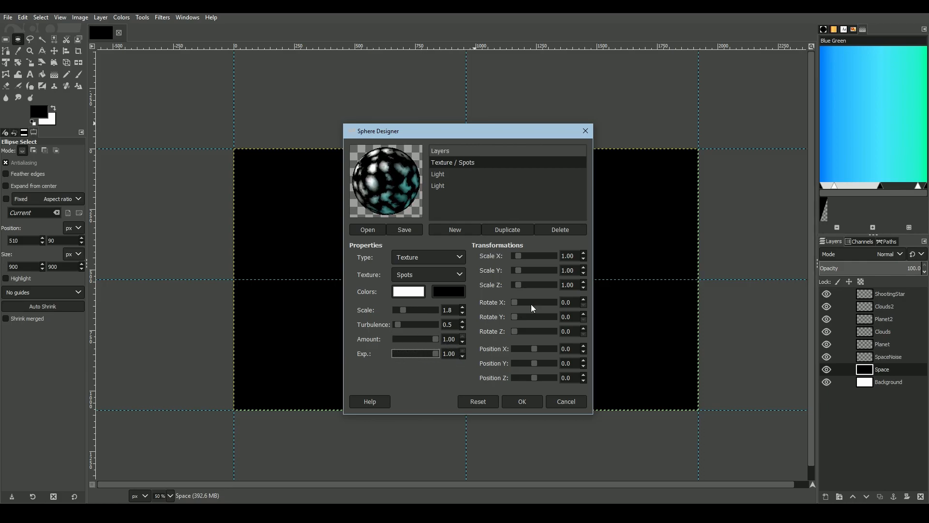
{"action": "left_click_drag", "start_coordinate": [517, 314], "coordinate": [516, 307]}
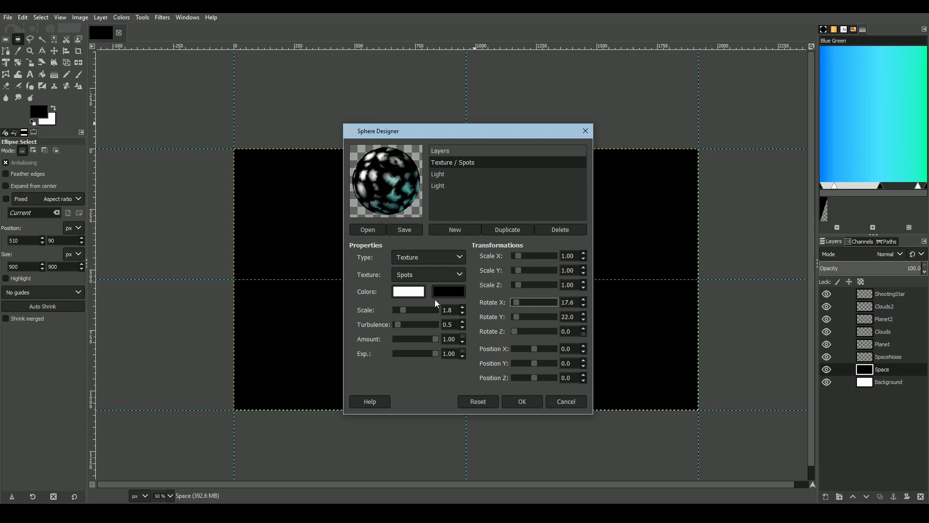
{"action": "left_click", "coordinate": [406, 313]}
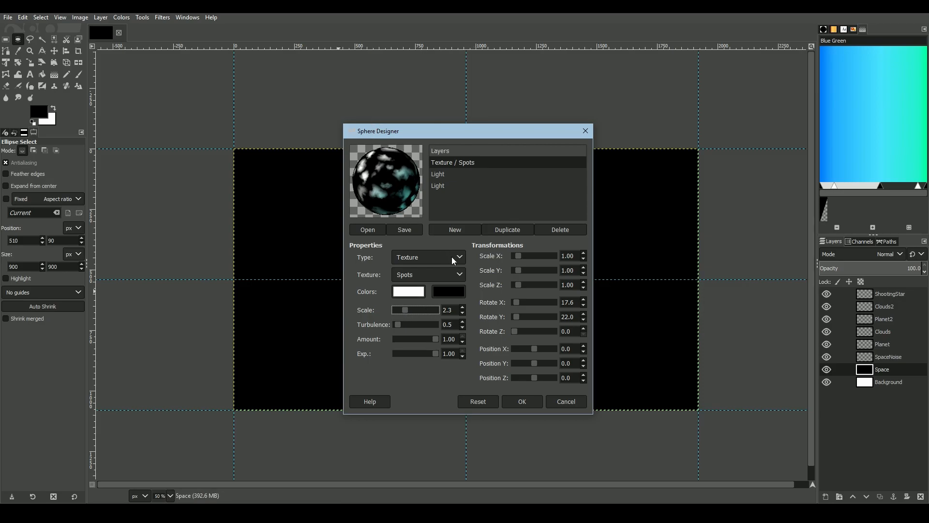
Change the color of the sphere's first light to a medium green
{"action": "left_click", "coordinate": [448, 175]}
{"action": "left_click", "coordinate": [405, 291]}
{"action": "left_click", "coordinate": [420, 263]}
{"action": "left_click", "coordinate": [503, 346]}
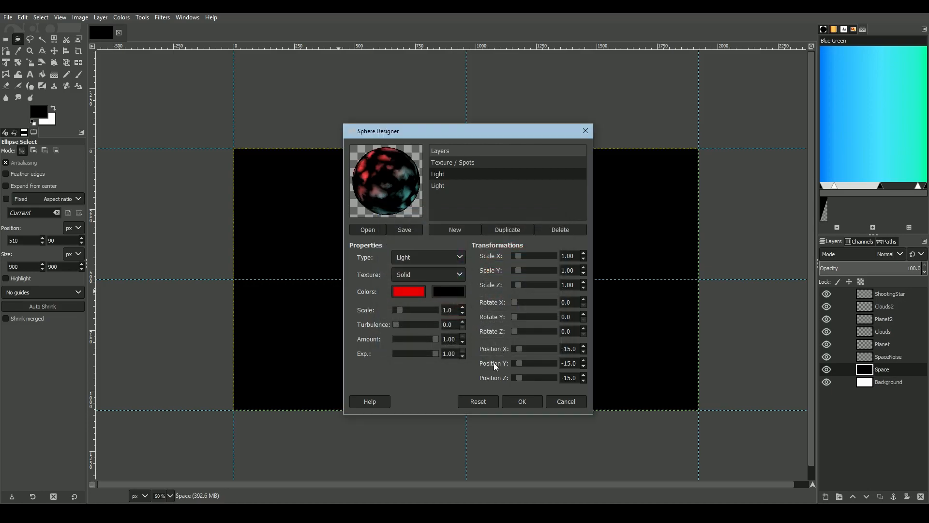
{"action": "left_click", "coordinate": [401, 289]}
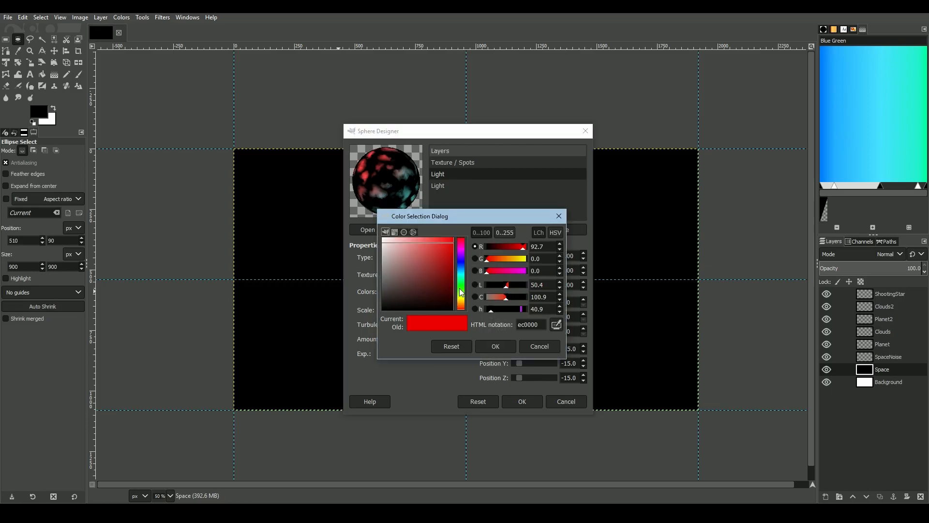
{"action": "left_click", "coordinate": [460, 292]}
{"action": "left_click_drag", "start_coordinate": [435, 264], "coordinate": [428, 255]}
{"action": "left_click", "coordinate": [497, 348]}
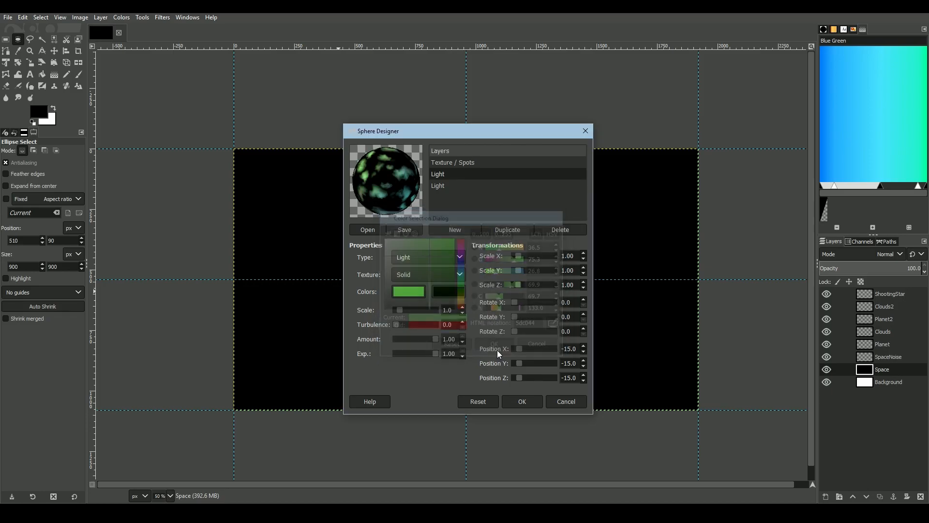
Change the color of the sphere's second light to a dark purple
{"action": "left_click", "coordinate": [444, 187]}
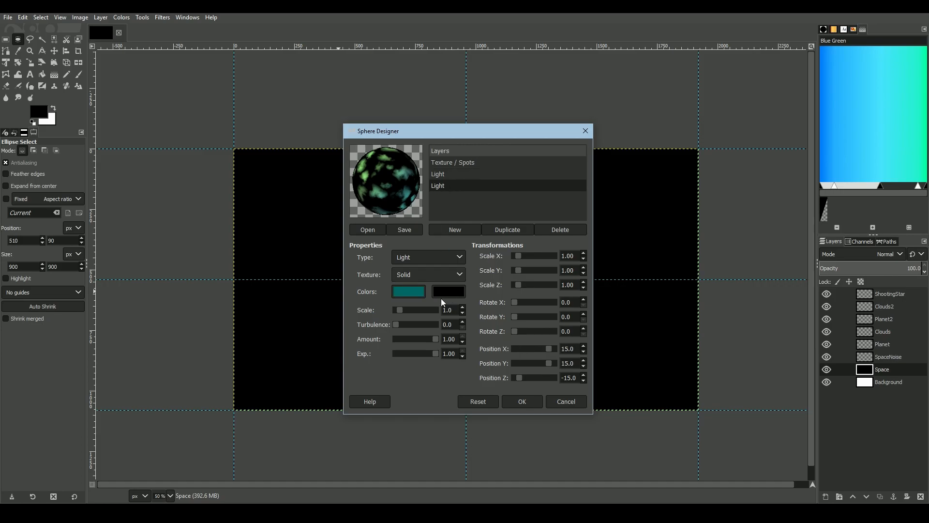
{"action": "left_click", "coordinate": [416, 294]}
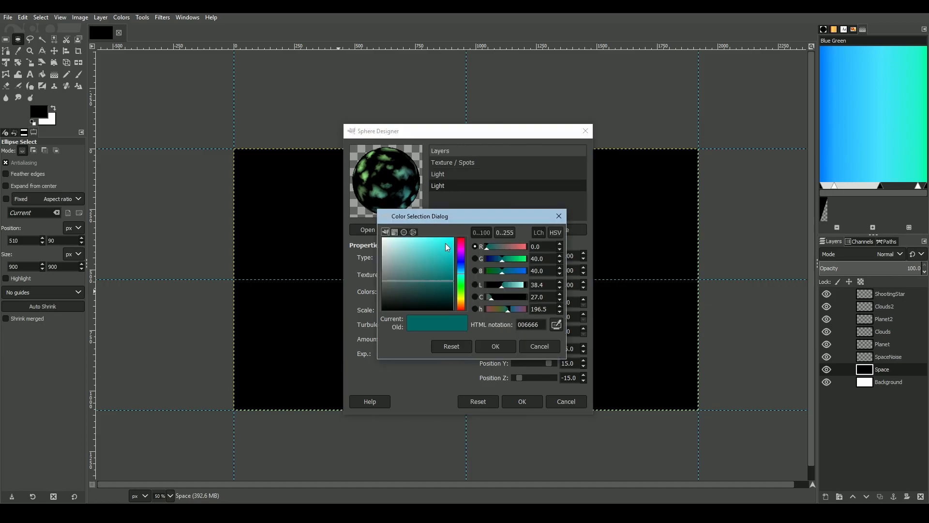
{"action": "left_click", "coordinate": [461, 251]}
{"action": "left_click", "coordinate": [429, 279]}
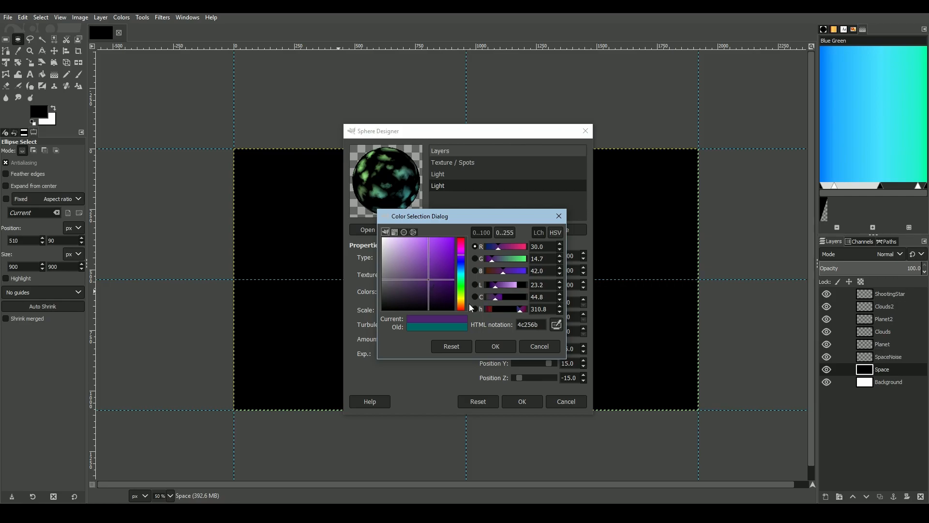
{"action": "left_click", "coordinate": [491, 346]}
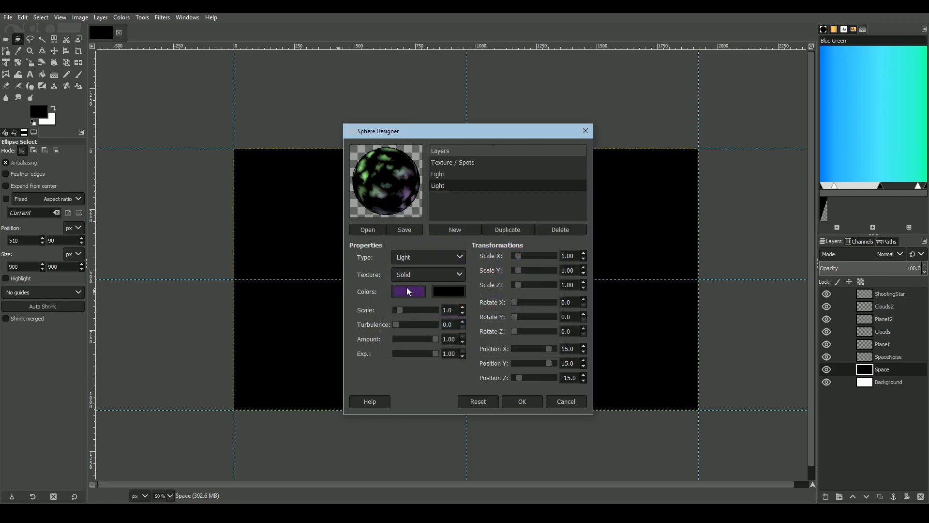
{"action": "left_click", "coordinate": [406, 288]}
{"action": "left_click", "coordinate": [435, 292]}
{"action": "left_click", "coordinate": [506, 350]}
Switch the sphere's texture layer to Noise, with red as its first color and orange f7ae14 as its second
{"action": "left_click", "coordinate": [452, 160]}
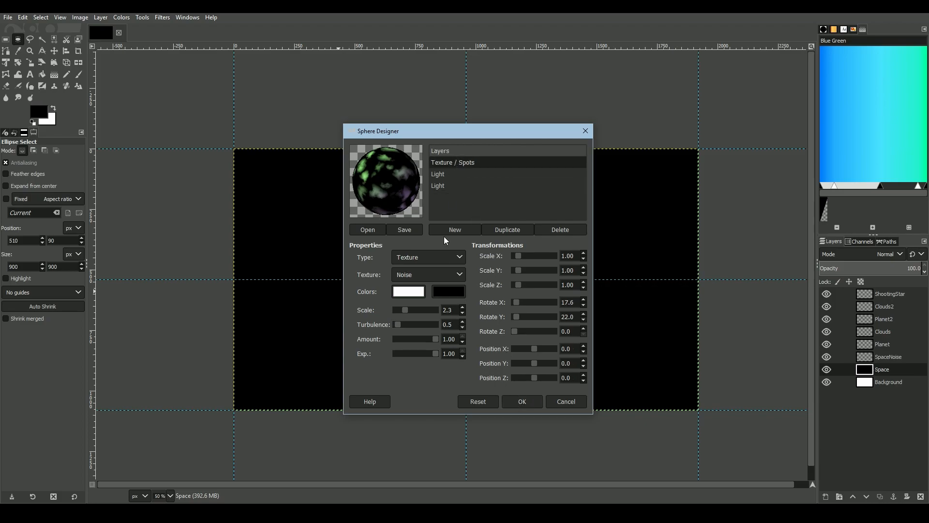
{"action": "left_click", "coordinate": [409, 292]}
{"action": "left_click_drag", "start_coordinate": [460, 303], "coordinate": [460, 312]}
{"action": "left_click_drag", "start_coordinate": [446, 264], "coordinate": [447, 245]}
{"action": "left_click", "coordinate": [501, 350]}
{"action": "left_click", "coordinate": [440, 294]}
{"action": "left_click_drag", "start_coordinate": [463, 304], "coordinate": [462, 300]}
{"action": "left_click", "coordinate": [436, 246]}
{"action": "left_click_drag", "start_coordinate": [436, 245], "coordinate": [449, 240]}
{"action": "left_click", "coordinate": [510, 348]}
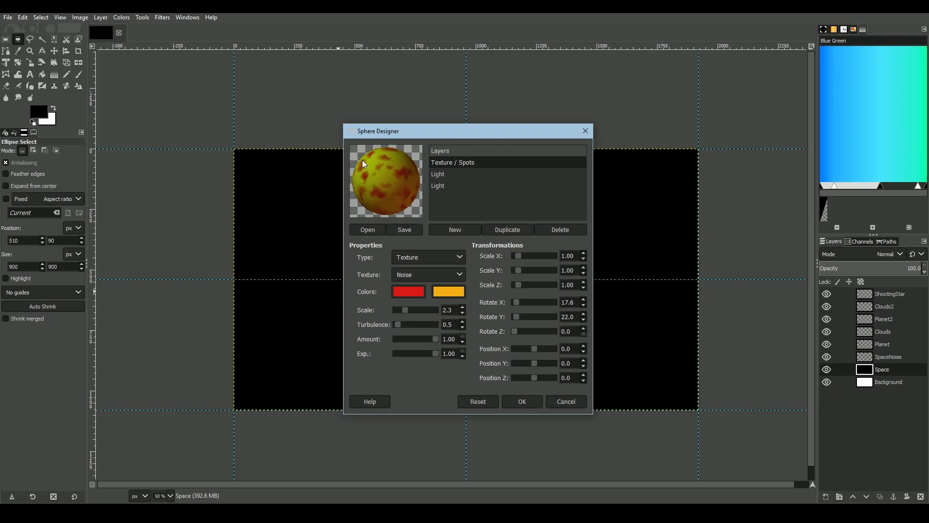
Shift the texture layer's second color to a golden yellow and set its scale to 2.6 and turbulence to 0.7
{"action": "left_click", "coordinate": [448, 292]}
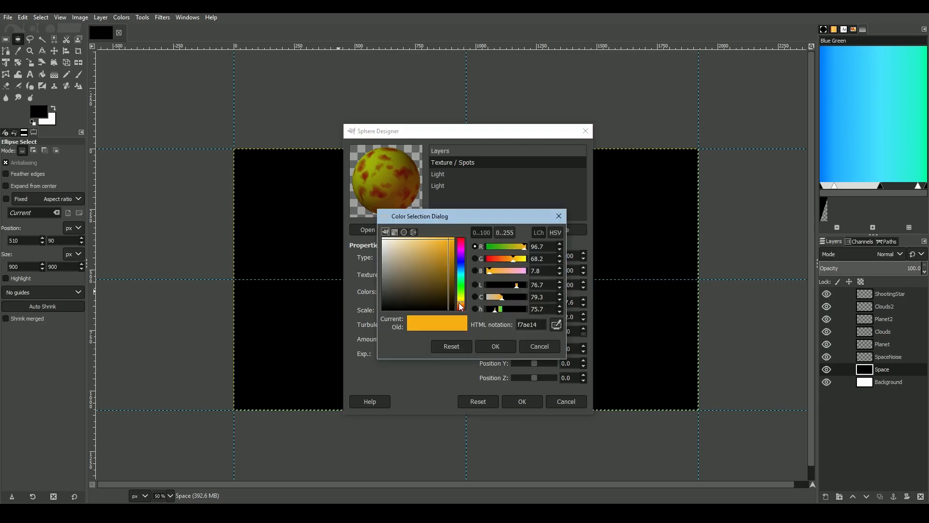
{"action": "left_click", "coordinate": [498, 345]}
{"action": "left_click", "coordinate": [412, 289]}
{"action": "left_click", "coordinate": [539, 347]}
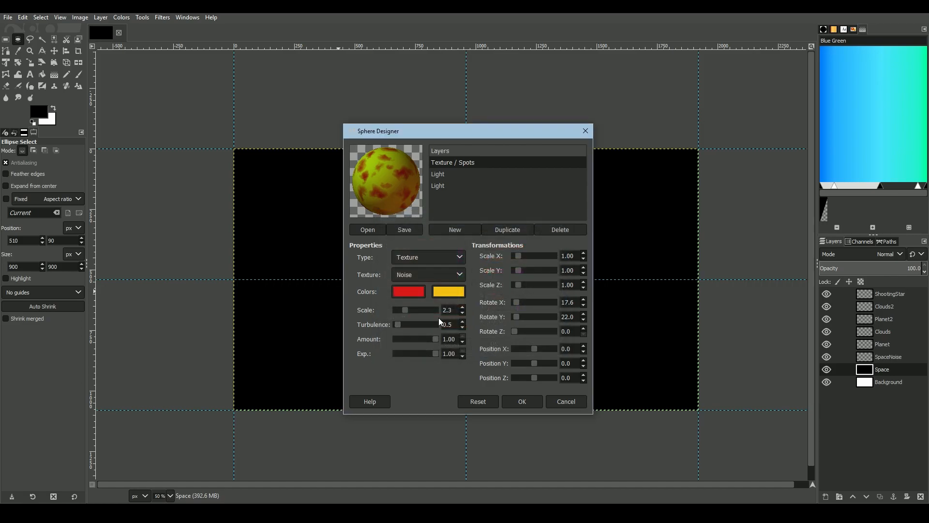
{"action": "left_click", "coordinate": [408, 310]}
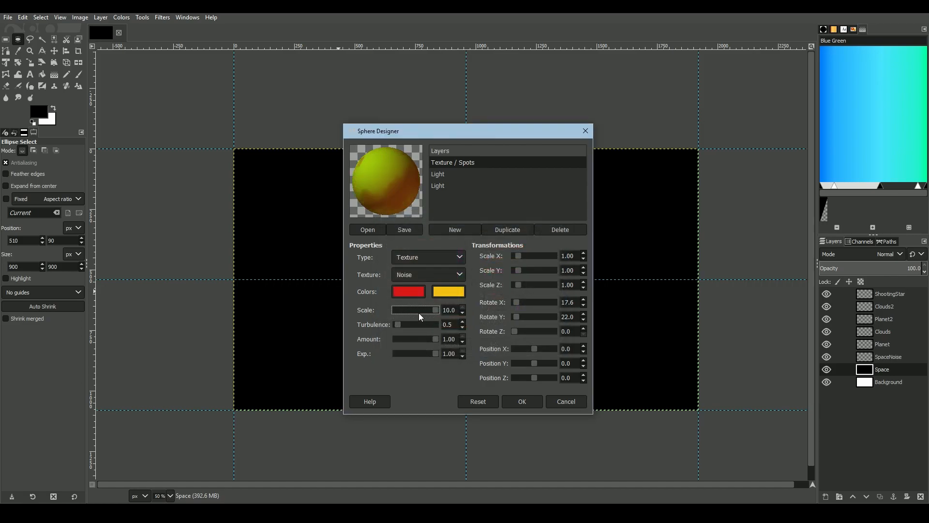
{"action": "left_click_drag", "start_coordinate": [437, 311], "coordinate": [399, 325]}
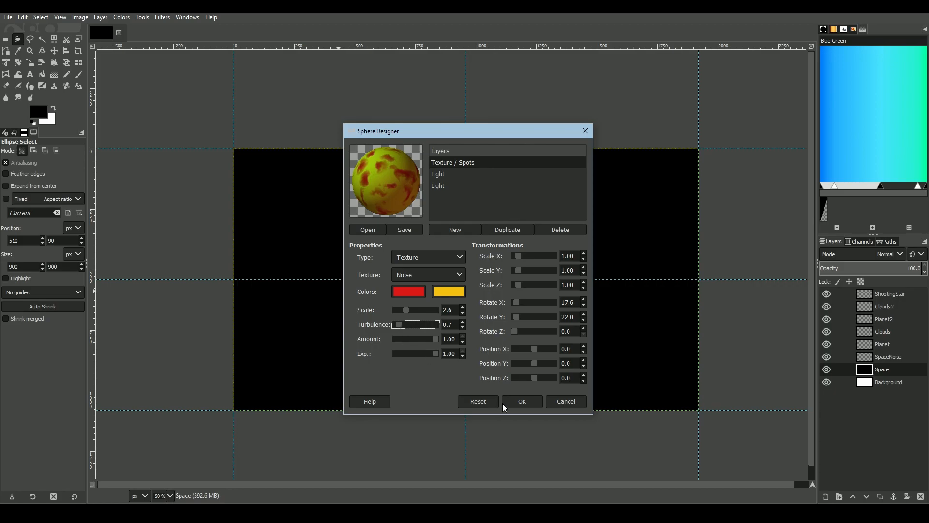
Duplicate the sphere's texture layer and change the copy's type to Bump
{"action": "left_click", "coordinate": [508, 232]}
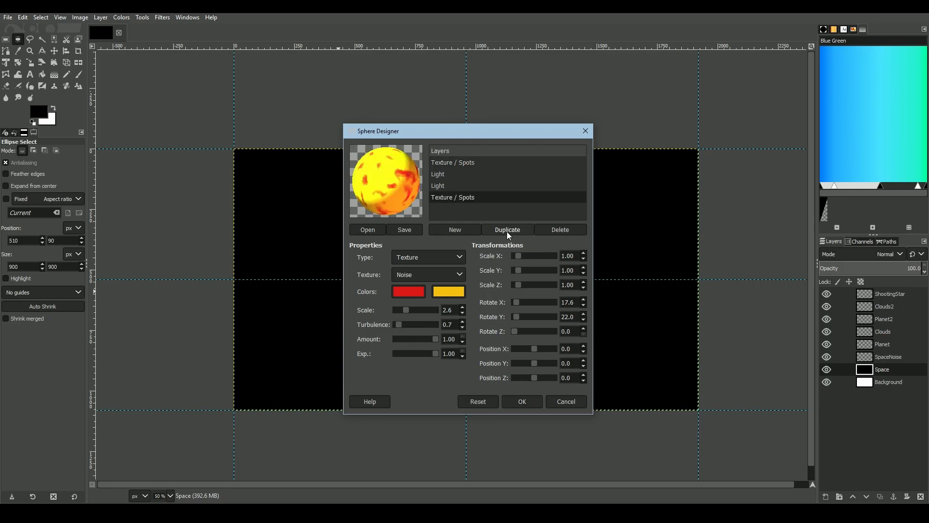
{"action": "left_click", "coordinate": [413, 259]}
{"action": "left_click", "coordinate": [413, 267]}
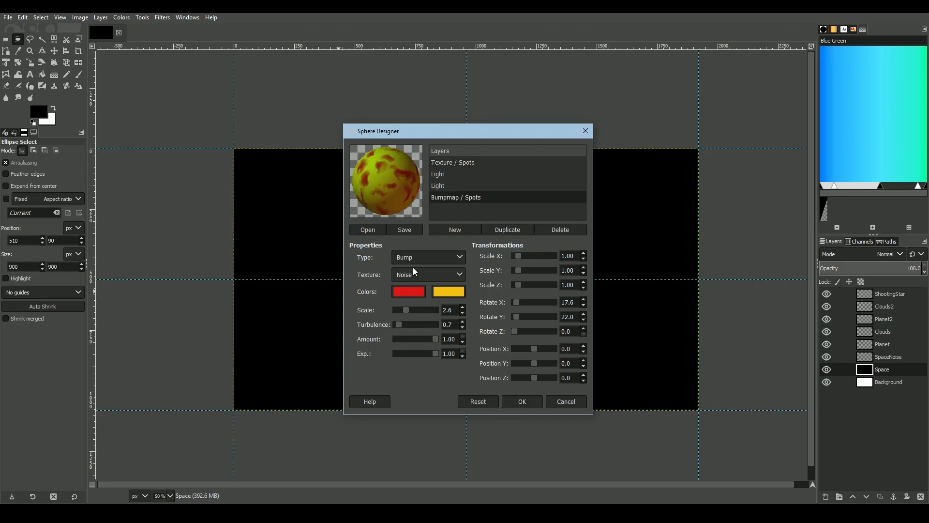
Give the bump layer a Spots texture with white as its first color and black as its second
{"action": "left_click", "coordinate": [414, 270]}
{"action": "left_click", "coordinate": [414, 271]}
{"action": "left_click", "coordinate": [408, 294]}
{"action": "left_click_drag", "start_coordinate": [413, 275], "coordinate": [366, 218]}
{"action": "left_click", "coordinate": [500, 344]}
{"action": "left_click", "coordinate": [451, 294]}
{"action": "left_click_drag", "start_coordinate": [413, 266], "coordinate": [522, 356]}
{"action": "left_click", "coordinate": [503, 346]}
{"action": "left_click", "coordinate": [428, 275]}
{"action": "left_click", "coordinate": [411, 310]}
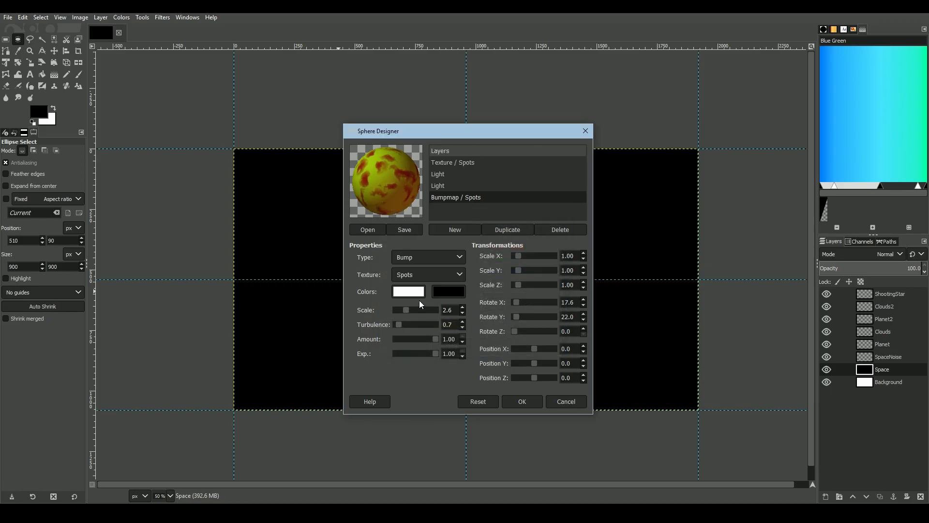
Try rendering the designed sphere into the circular selection on the Space layer and undo the render
{"action": "left_click", "coordinate": [522, 402]}
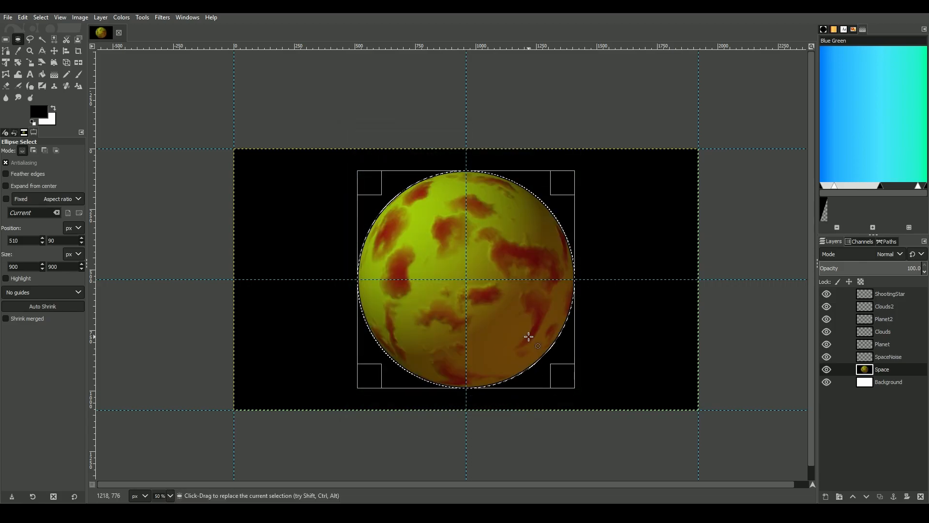
{"action": "scroll", "coordinate": [498, 306], "scroll_direction": "up", "scroll_amount": 1}
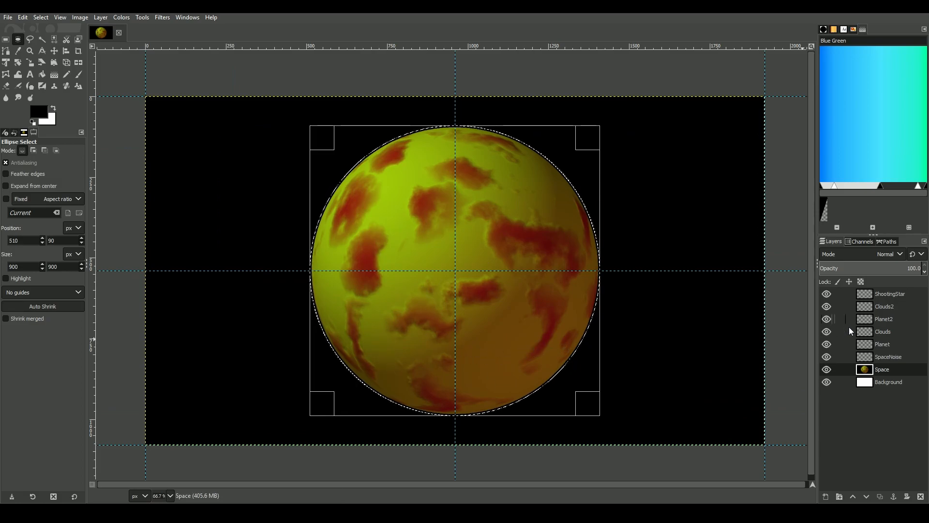
{"action": "key", "text": "ctrl+z"}
Render the designed sphere into the circular selection on the Planet layer with Sphere Designer
{"action": "left_click", "coordinate": [881, 344]}
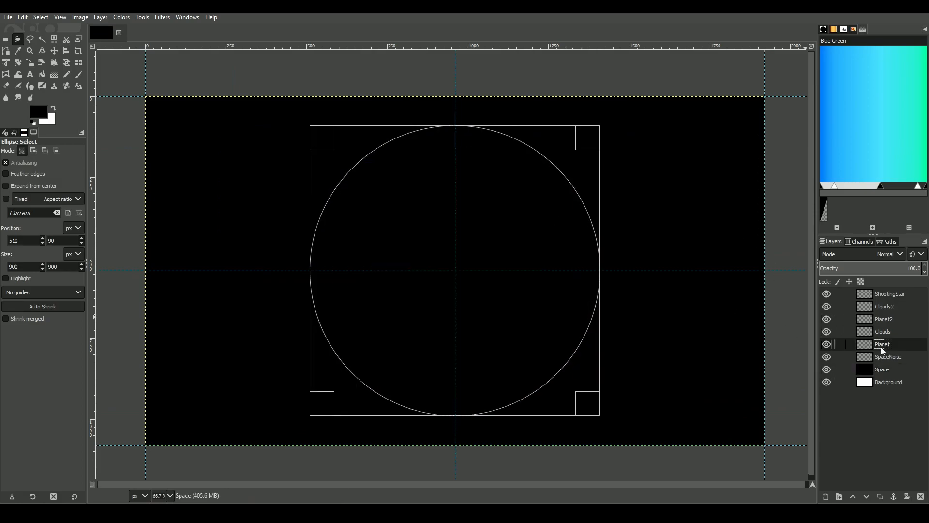
{"action": "left_click", "coordinate": [162, 17]}
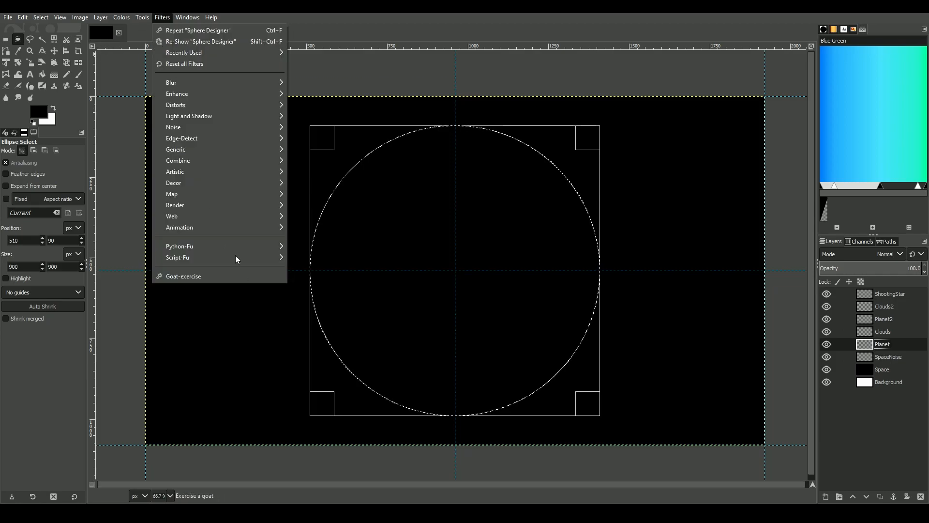
{"action": "mouse_move", "coordinate": [208, 205]}
{"action": "left_click", "coordinate": [323, 301]}
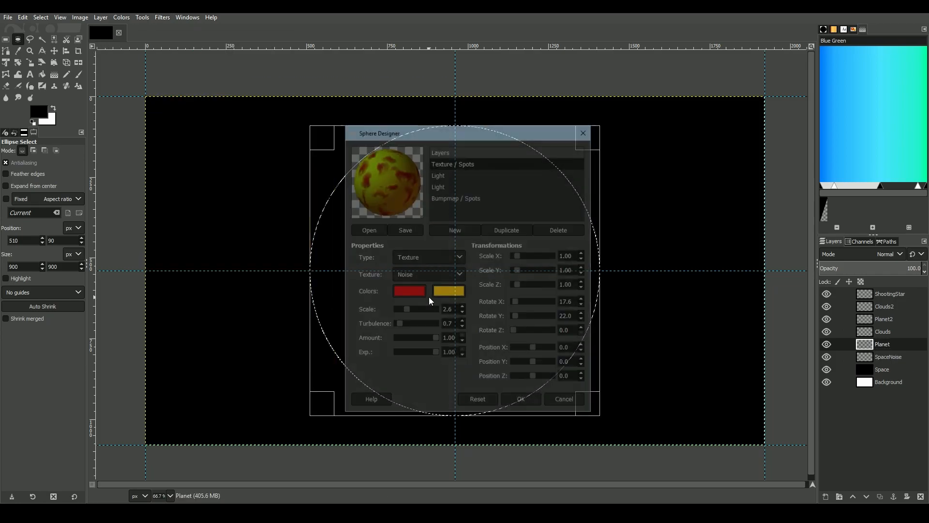
{"action": "left_click", "coordinate": [522, 401]}
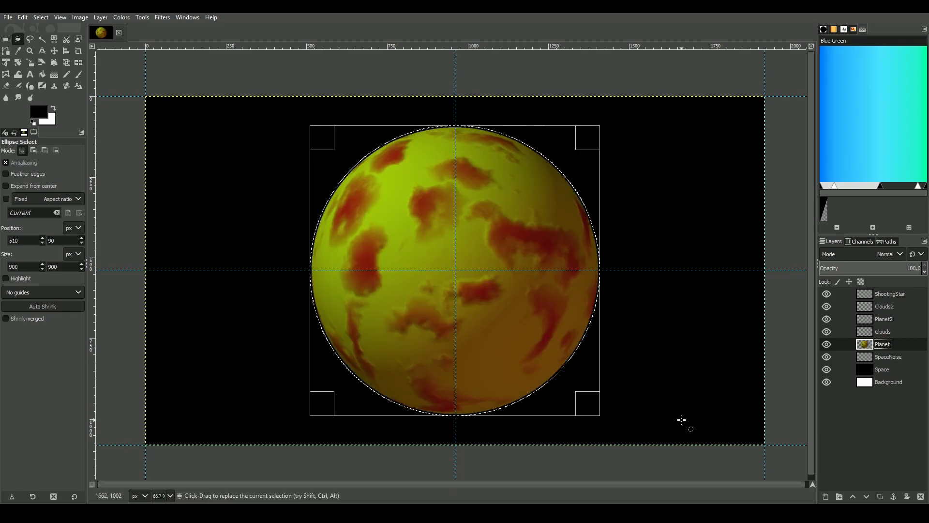
Add a white fog layer named Clouds above the existing Clouds layer, with turbulence 1.5 and opacity 100
{"action": "left_click", "coordinate": [881, 332]}
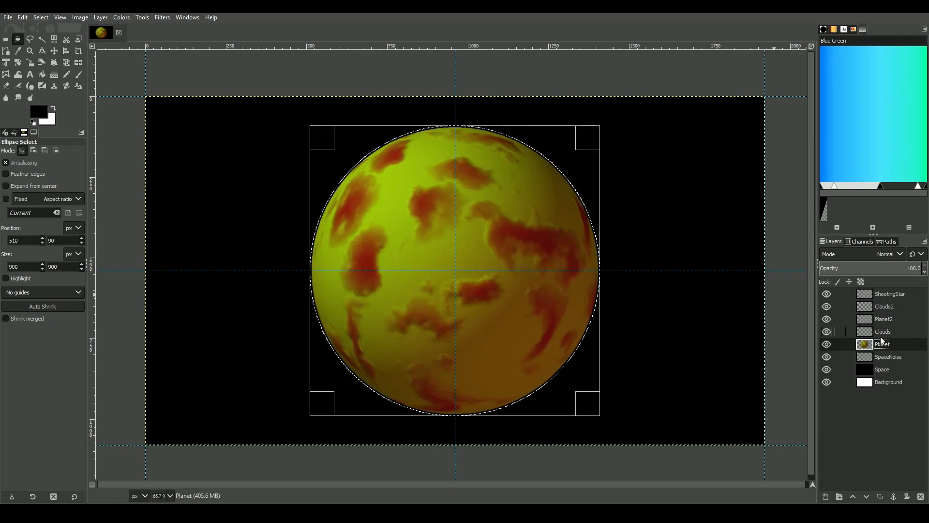
{"action": "left_click", "coordinate": [163, 18]}
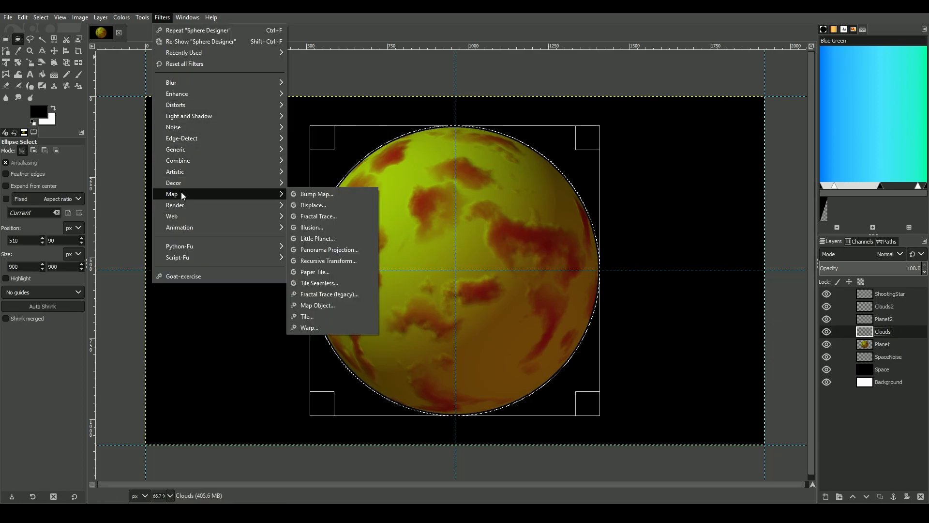
{"action": "mouse_move", "coordinate": [182, 182]}
{"action": "left_click", "coordinate": [318, 219]}
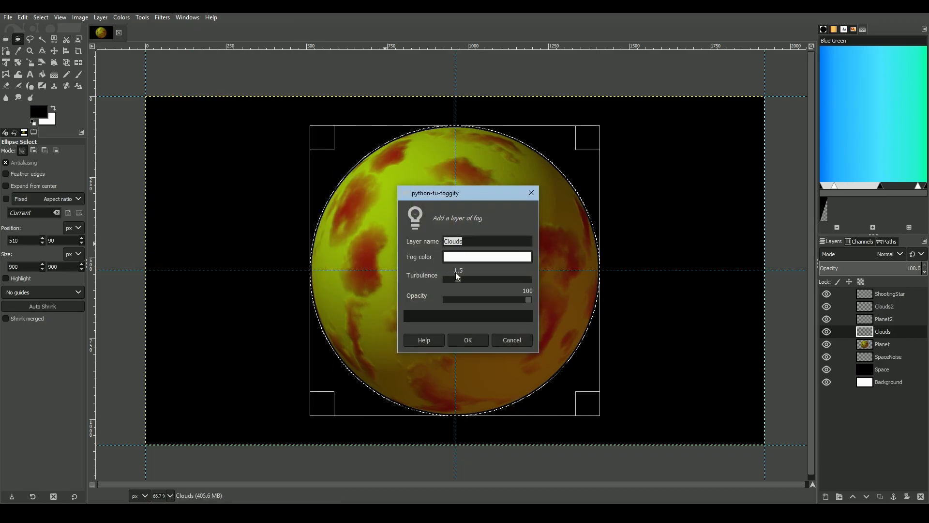
{"action": "left_click", "coordinate": [474, 338]}
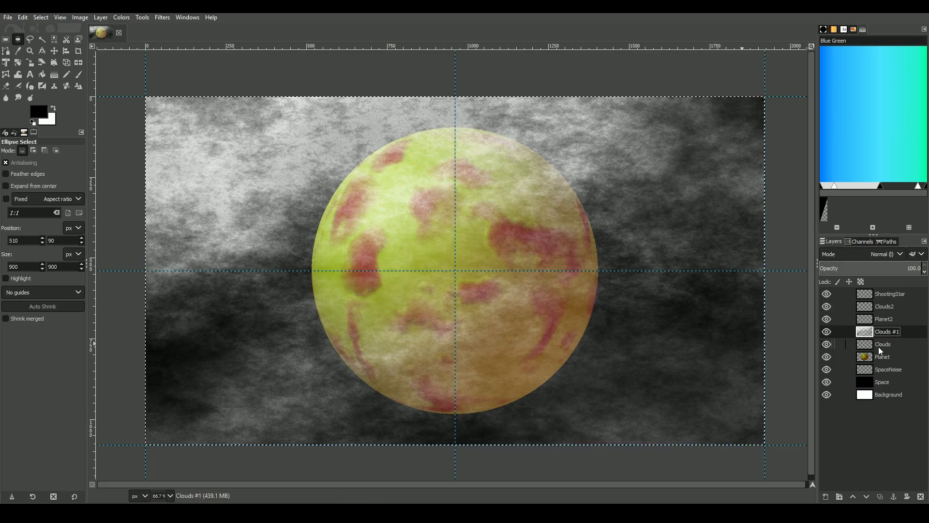
Fuzzy-select the area outside the planet on the Planet layer, cut it from the Clouds #1 layer, and delete the empty Clouds layer
{"action": "left_click", "coordinate": [878, 359]}
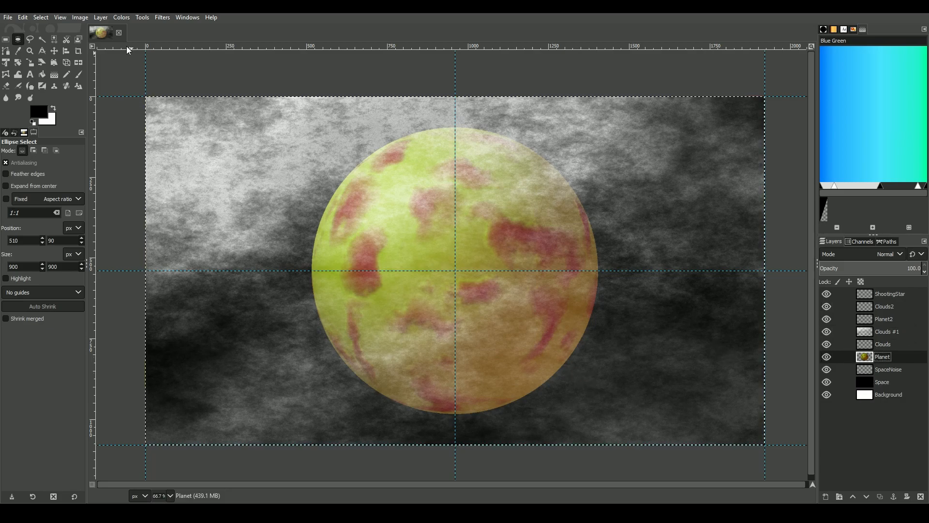
{"action": "left_click", "coordinate": [43, 39]}
{"action": "left_click", "coordinate": [275, 178]}
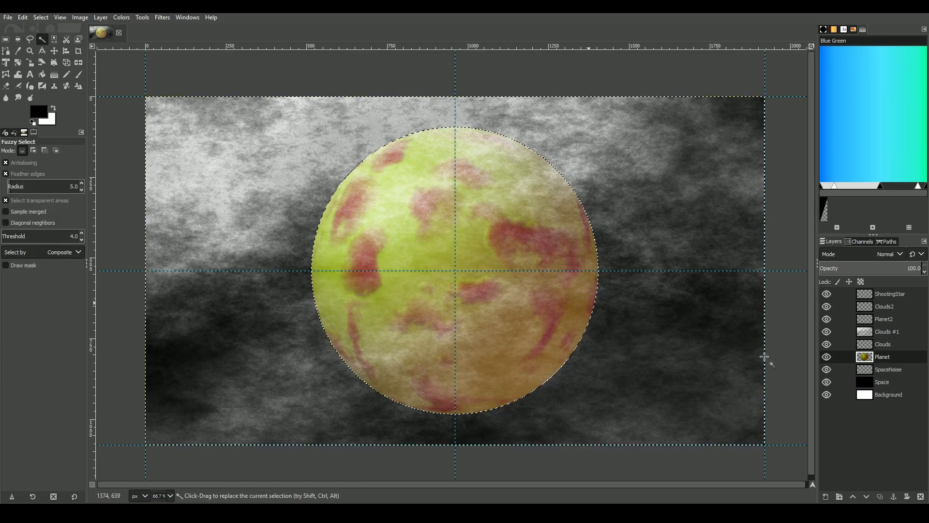
{"action": "left_click", "coordinate": [861, 332]}
{"action": "key", "text": "ctrl+x"}
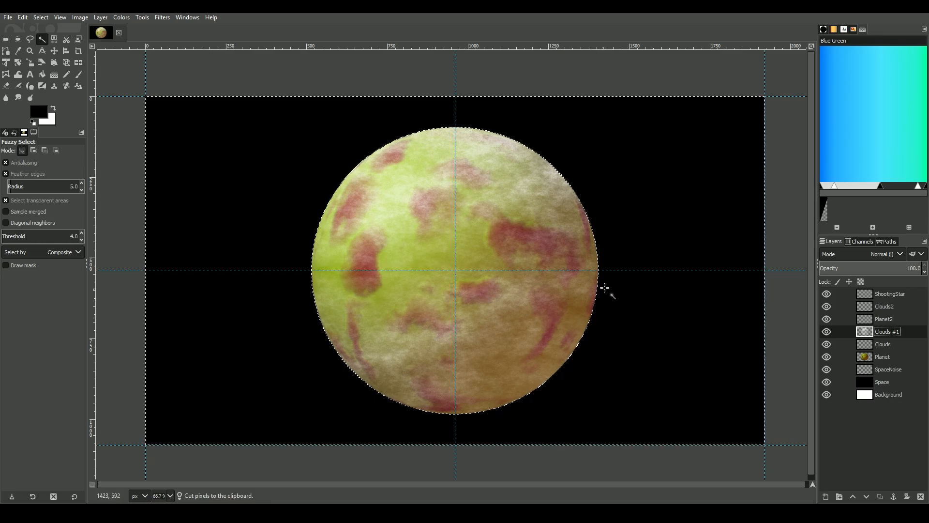
{"action": "mouse_move", "coordinate": [883, 344]}
{"action": "left_mouse_down"}
{"action": "mouse_move", "coordinate": [890, 350]}
{"action": "mouse_move", "coordinate": [873, 329]}
{"action": "left_mouse_up"}
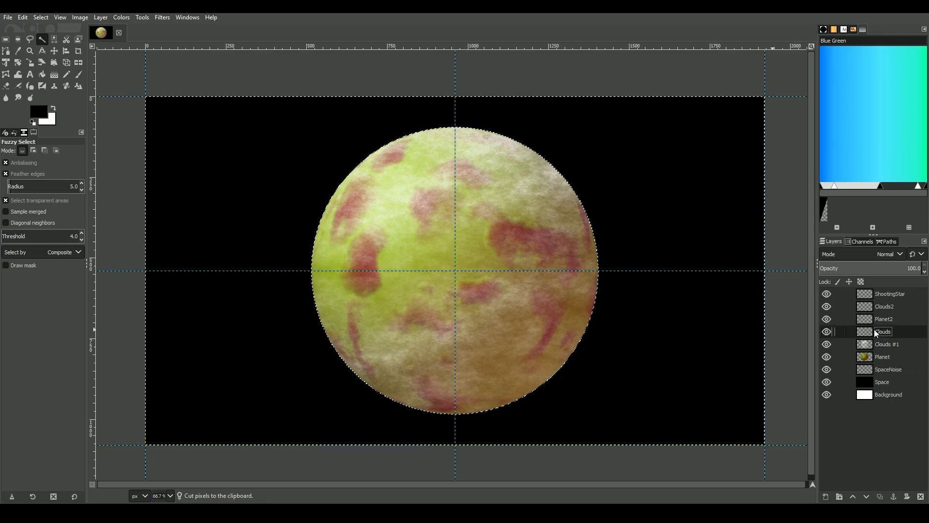
{"action": "left_click", "coordinate": [920, 496]}
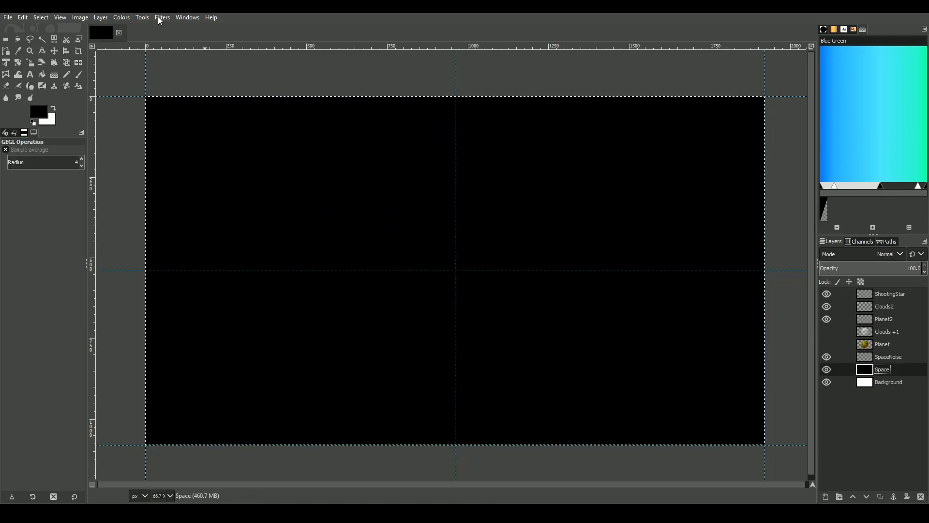
Scatter stars over the Space layer with Hurl noise at 0.15% randomization
{"action": "left_click", "coordinate": [159, 18]}
{"action": "mouse_move", "coordinate": [197, 128]}
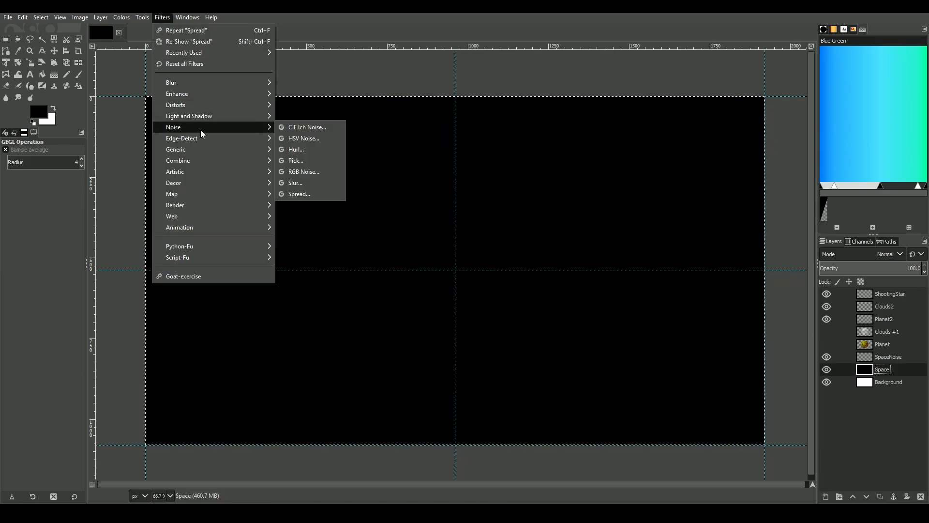
{"action": "left_click", "coordinate": [309, 149]}
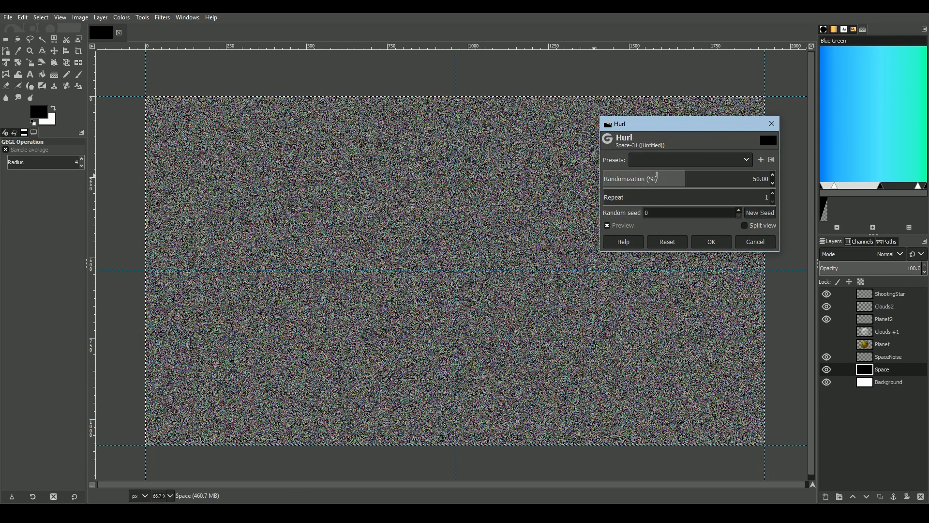
{"action": "left_click_drag", "start_coordinate": [683, 178], "coordinate": [602, 192]}
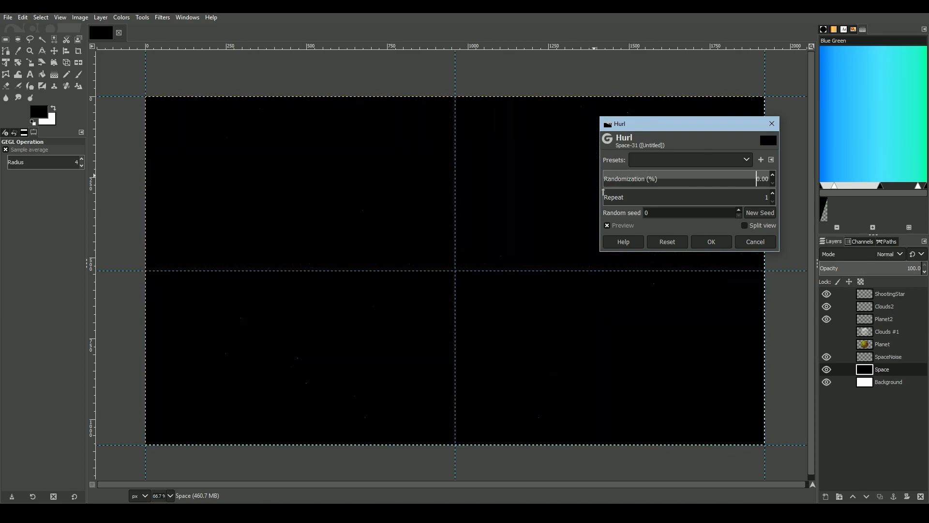
{"action": "left_click", "coordinate": [771, 176]}
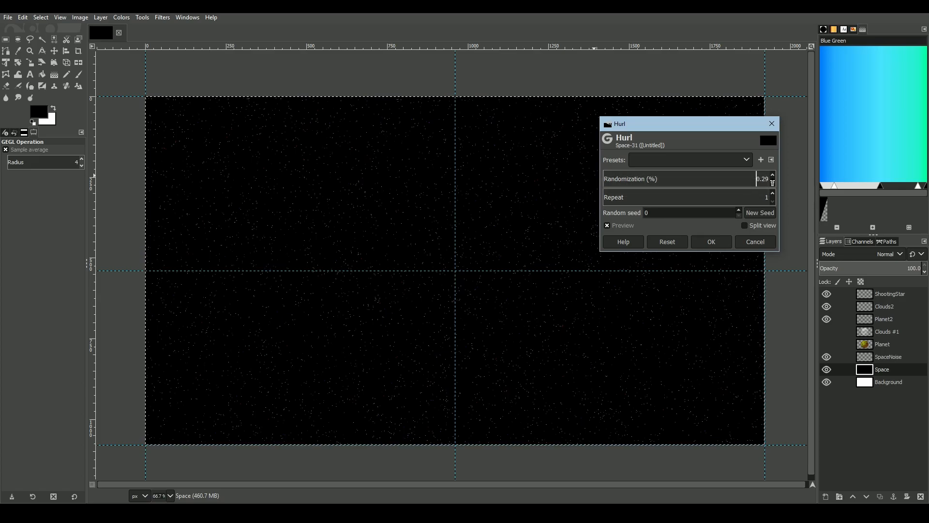
{"action": "type", "text": ".15"}
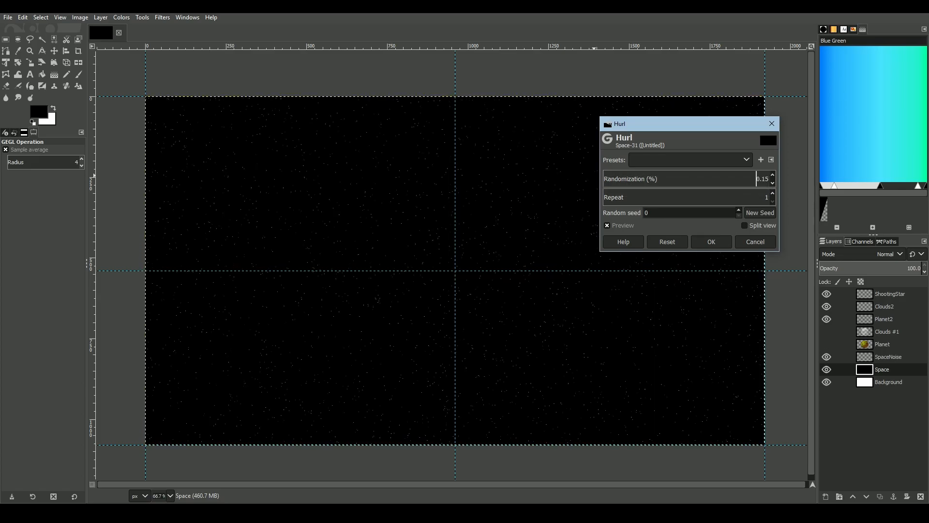
{"action": "left_click", "coordinate": [711, 245]}
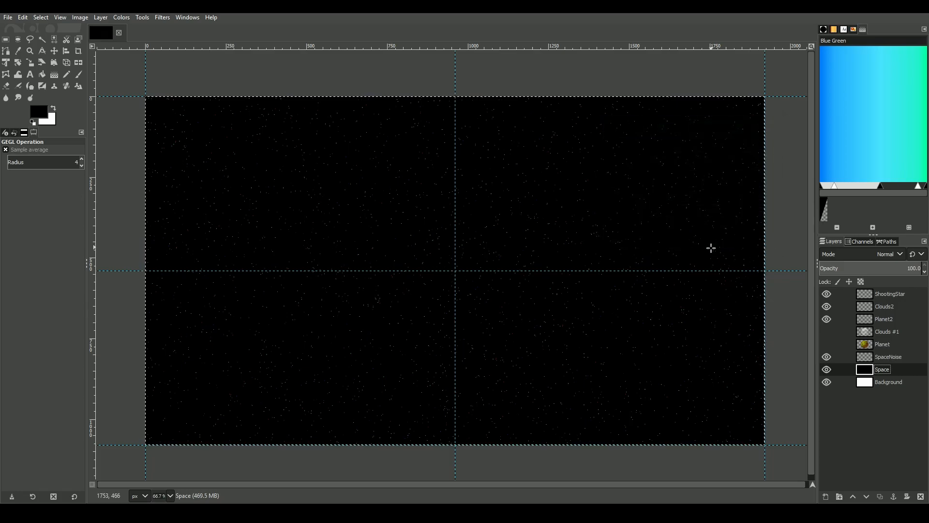
{"action": "scroll", "coordinate": [540, 243], "scroll_direction": "up", "scroll_amount": 4}
{"action": "scroll", "coordinate": [509, 285], "scroll_direction": "down", "scroll_amount": 3}
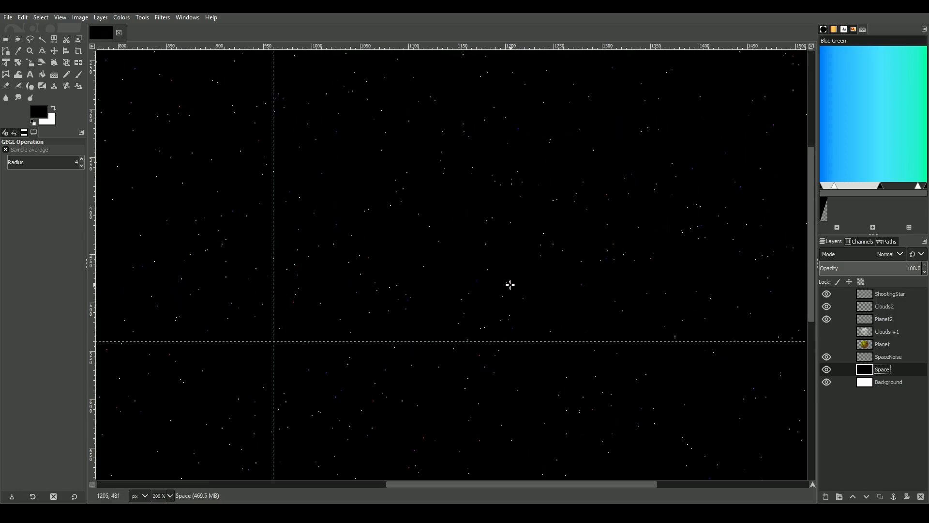
{"action": "scroll", "coordinate": [503, 289], "scroll_direction": "down", "scroll_amount": 2}
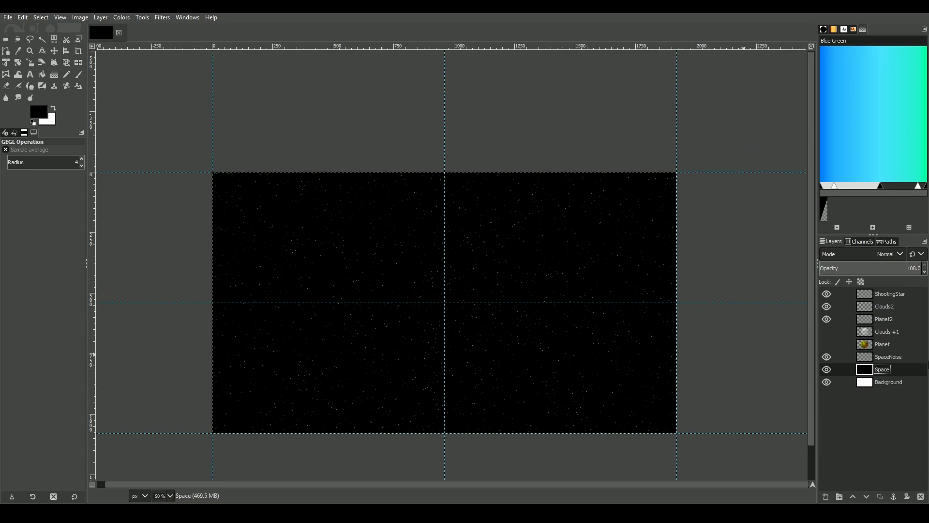
Fill the SpaceNoise layer with Plasma noise at the default turbulence of 1.000
{"action": "left_click", "coordinate": [892, 355]}
{"action": "left_click", "coordinate": [162, 17]}
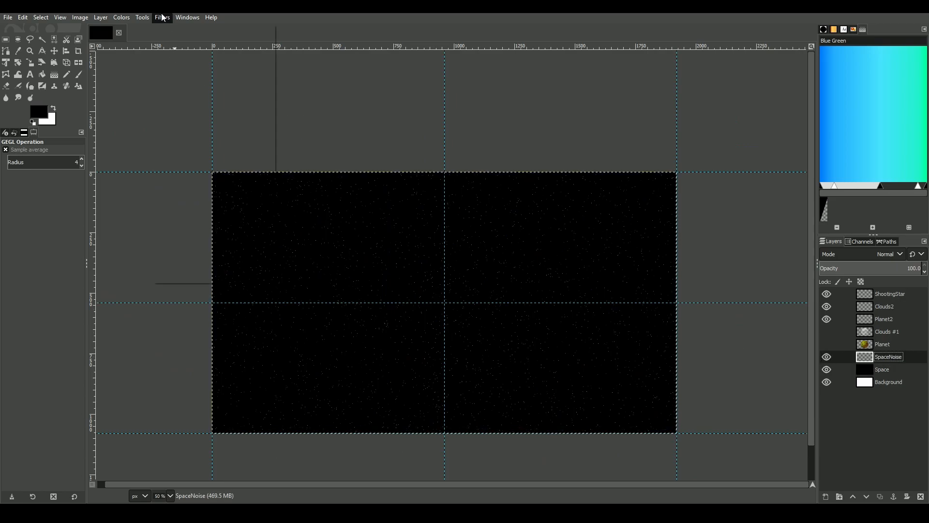
{"action": "mouse_move", "coordinate": [184, 205]}
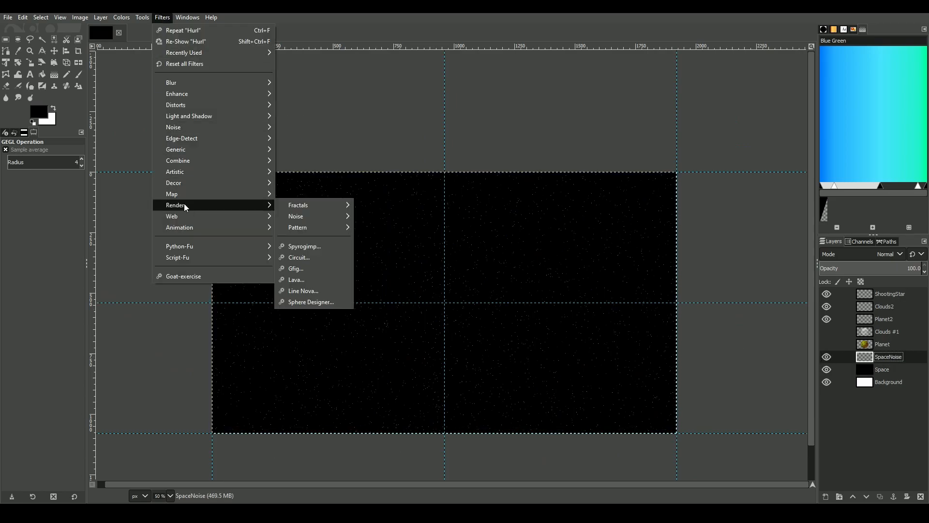
{"action": "mouse_move", "coordinate": [334, 215]}
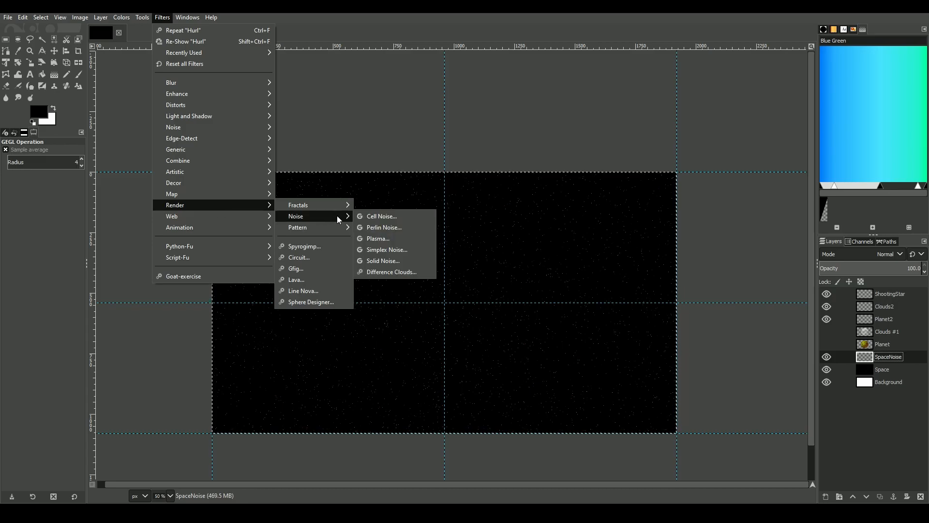
{"action": "left_click", "coordinate": [394, 236]}
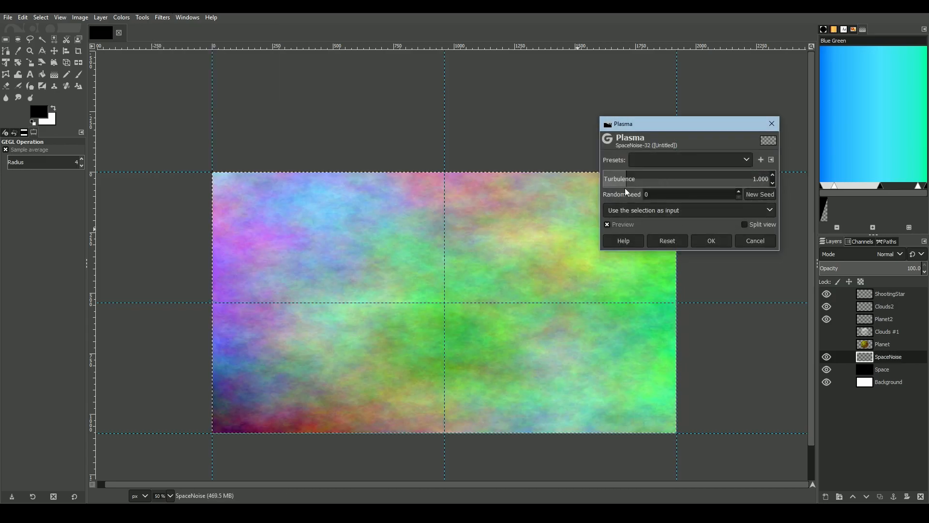
{"action": "left_click_drag", "start_coordinate": [626, 178], "coordinate": [711, 180]}
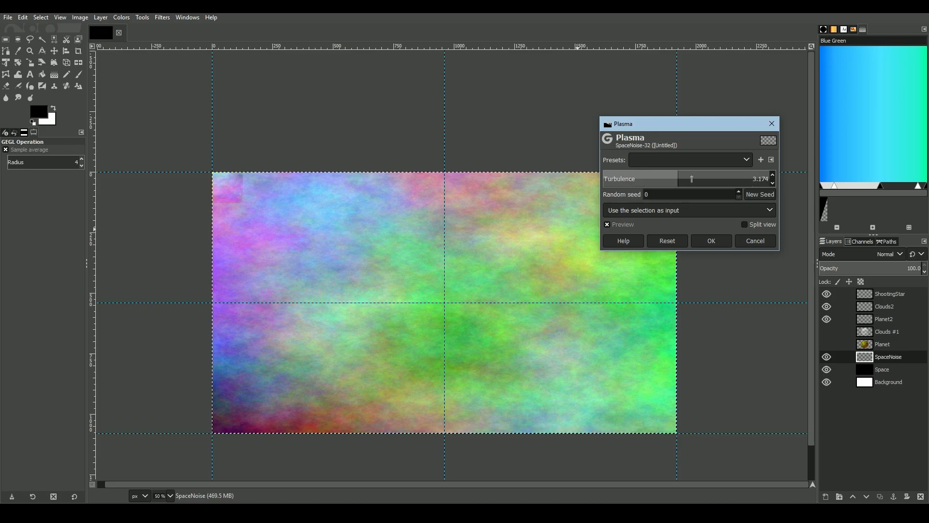
{"action": "left_click", "coordinate": [668, 241]}
{"action": "left_click", "coordinate": [713, 240]}
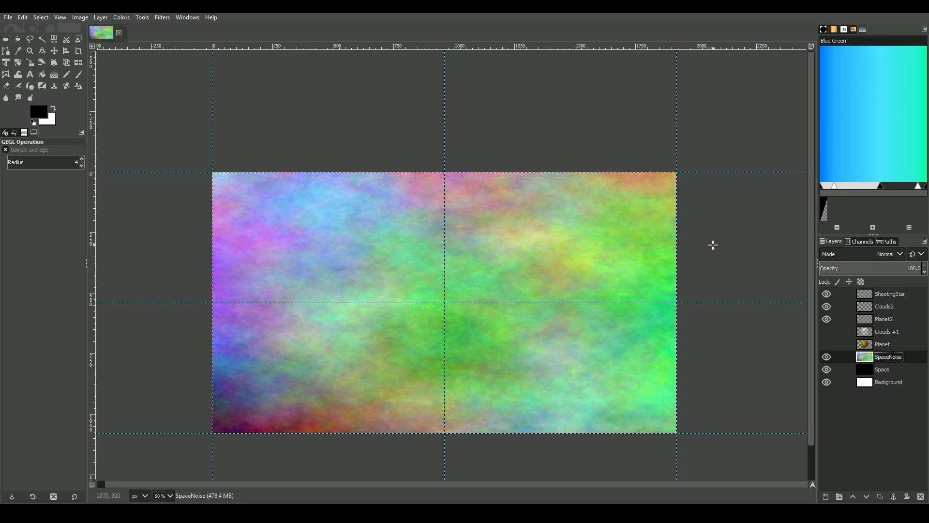
Set the SpaceNoise layer's blending mode to Grain merge
{"action": "left_click", "coordinate": [882, 252]}
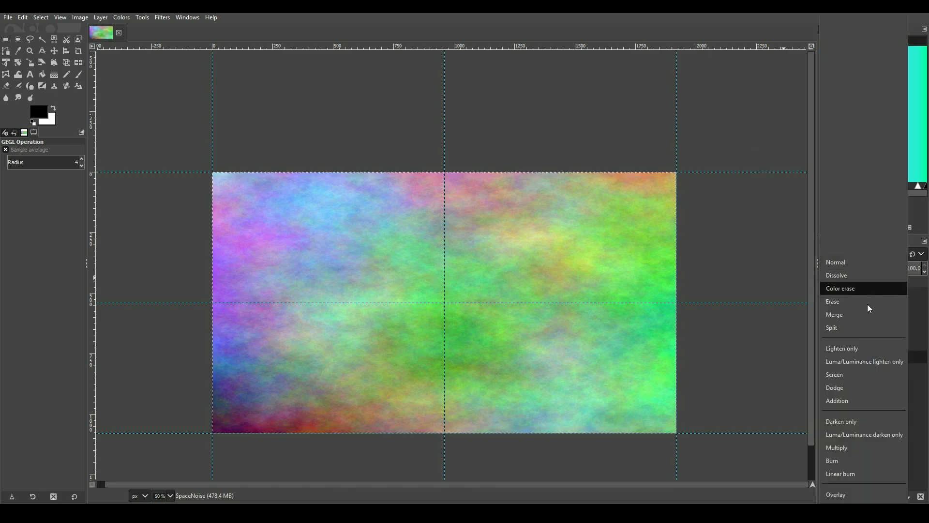
{"action": "scroll", "coordinate": [858, 341], "scroll_direction": "down", "scroll_amount": 5}
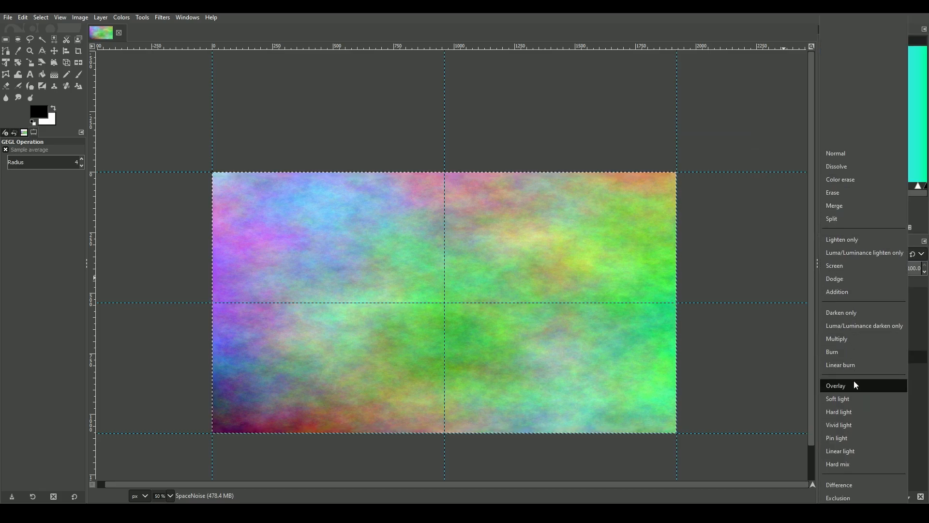
{"action": "scroll", "coordinate": [852, 399], "scroll_direction": "down", "scroll_amount": 2}
{"action": "left_click", "coordinate": [851, 422]}
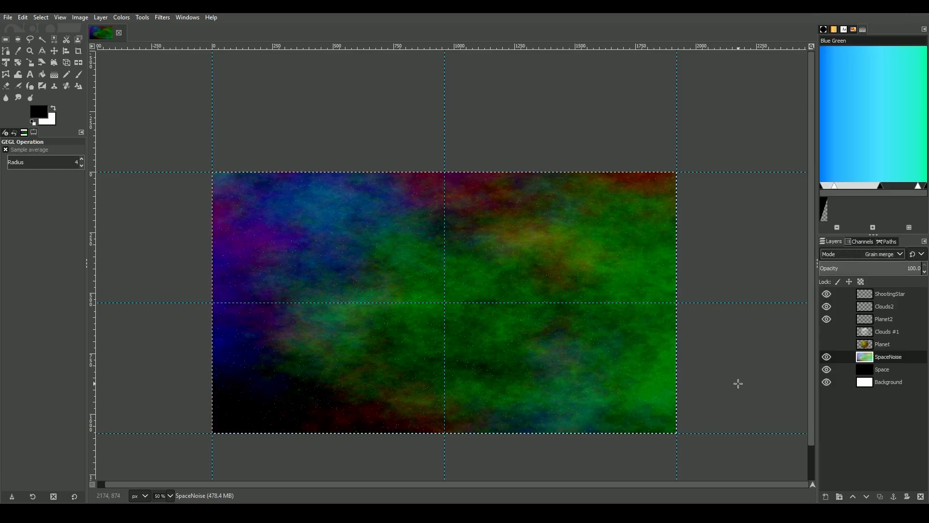
Flip the SpaceNoise plasma horizontally
{"action": "scroll", "coordinate": [390, 402], "scroll_direction": "up", "scroll_amount": 1}
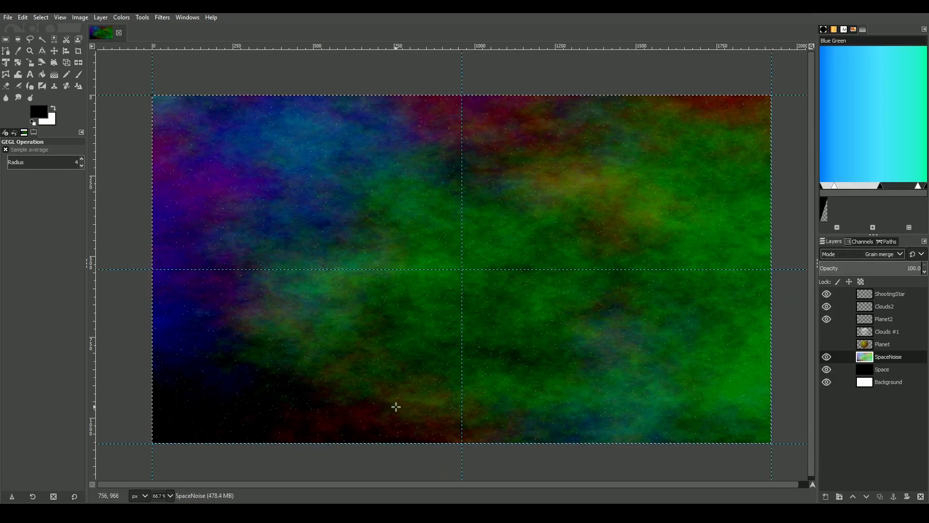
{"action": "left_click", "coordinate": [79, 62]}
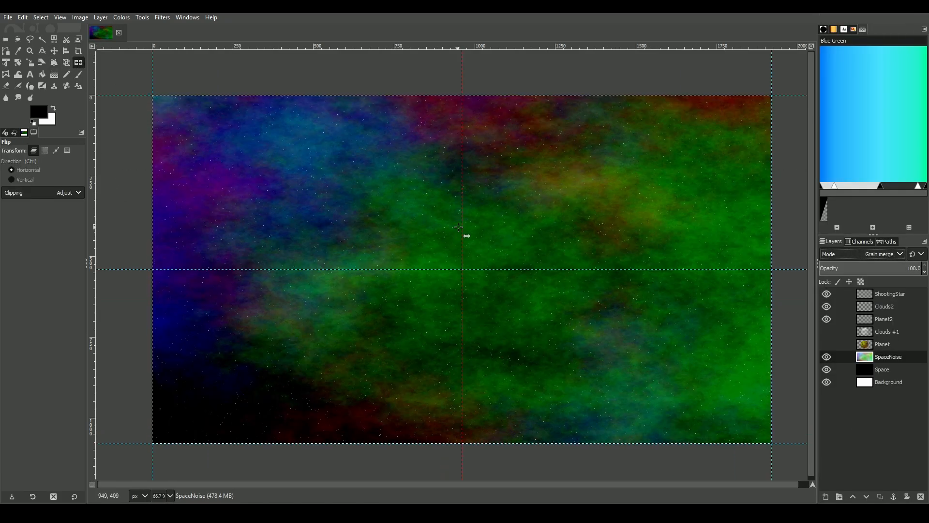
{"action": "left_click", "coordinate": [599, 309]}
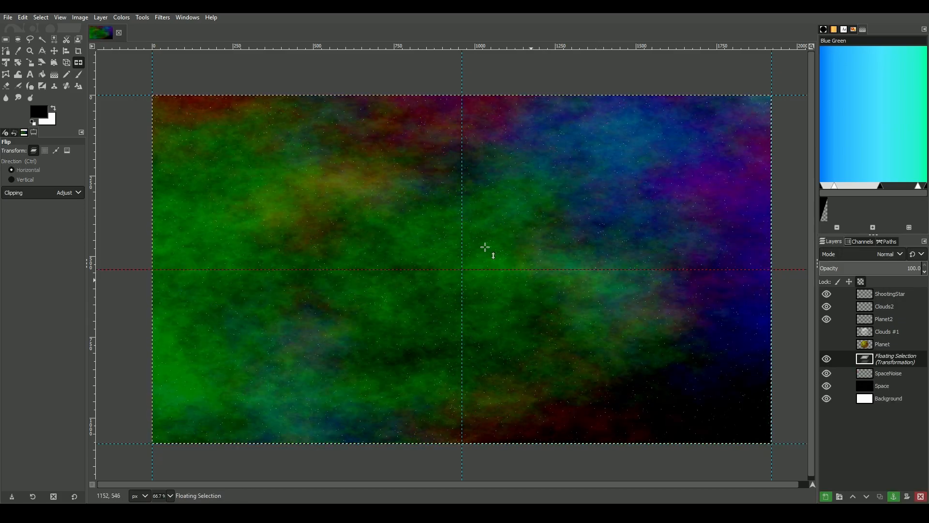
Make the Planet layer visible, and show and hide the Clouds #1 layer to compare the planet with and without clouds
{"action": "left_click", "coordinate": [826, 344]}
{"action": "left_click", "coordinate": [826, 332]}
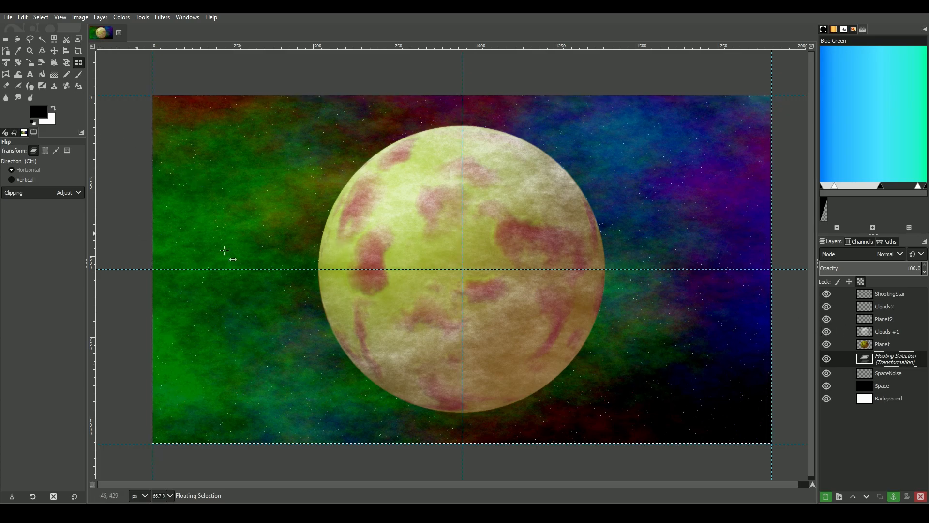
{"action": "left_click", "coordinate": [827, 331]}
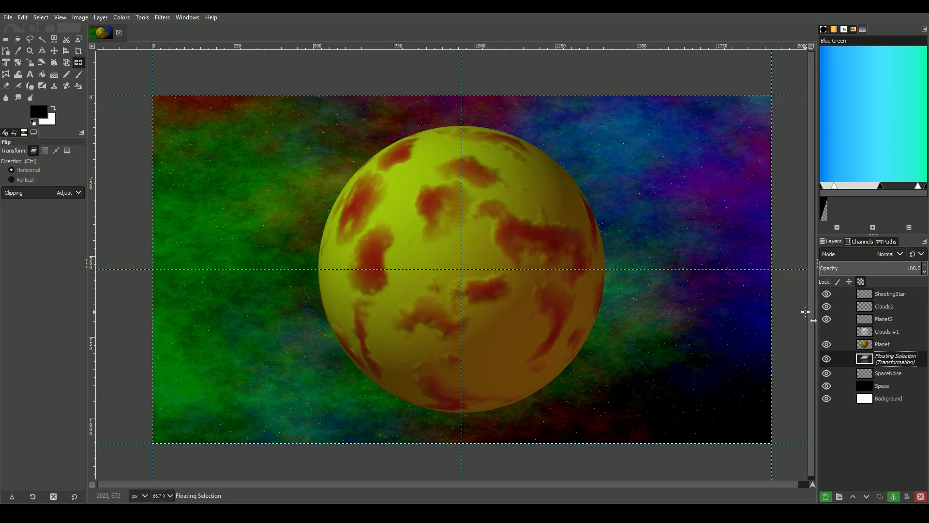
Anchor the flipped floating selection to the SpaceNoise layer, hide the Planet layer and make it the active layer
{"action": "left_click", "coordinate": [893, 497]}
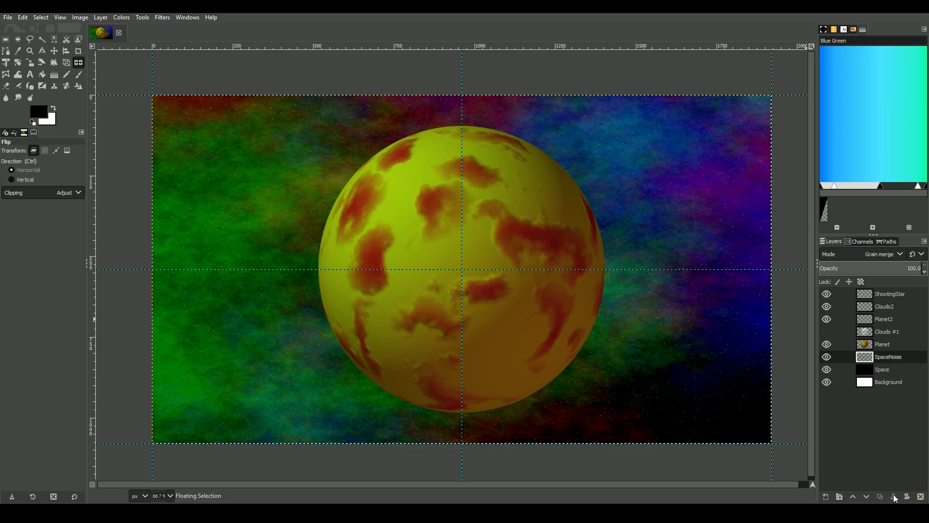
{"action": "left_click", "coordinate": [826, 344]}
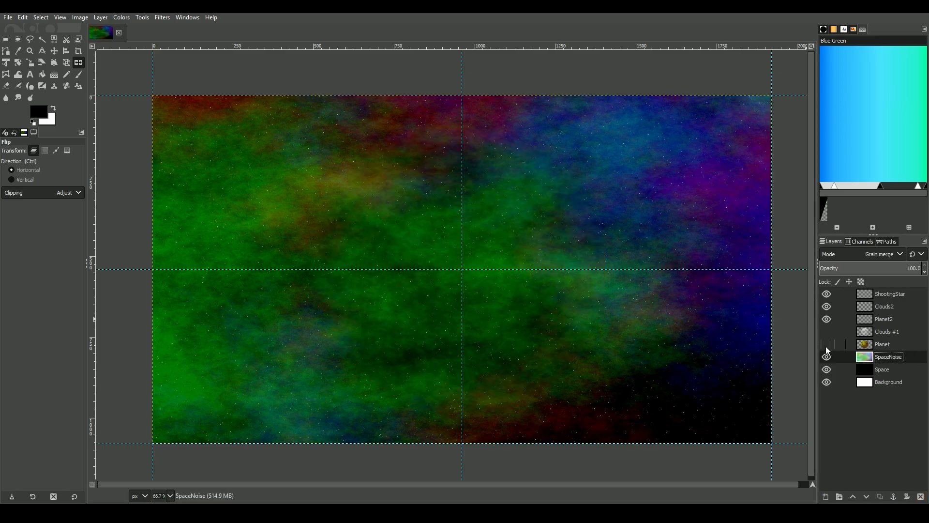
{"action": "left_click", "coordinate": [871, 345]}
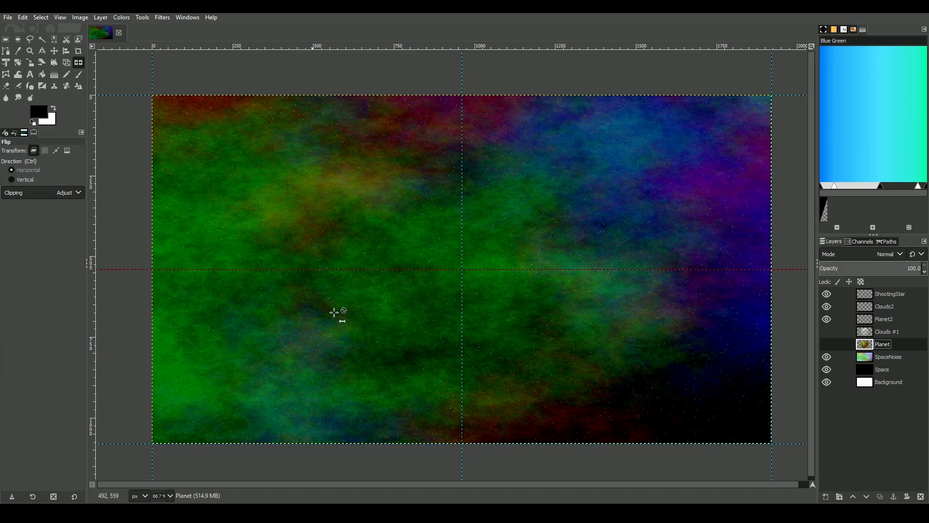
Hide the SpaceNoise and Space layers and show the Planet and Clouds #1 layers
{"action": "left_click", "coordinate": [826, 356]}
{"action": "left_click", "coordinate": [826, 369]}
{"action": "left_click", "coordinate": [827, 344]}
{"action": "left_click", "coordinate": [826, 331]}
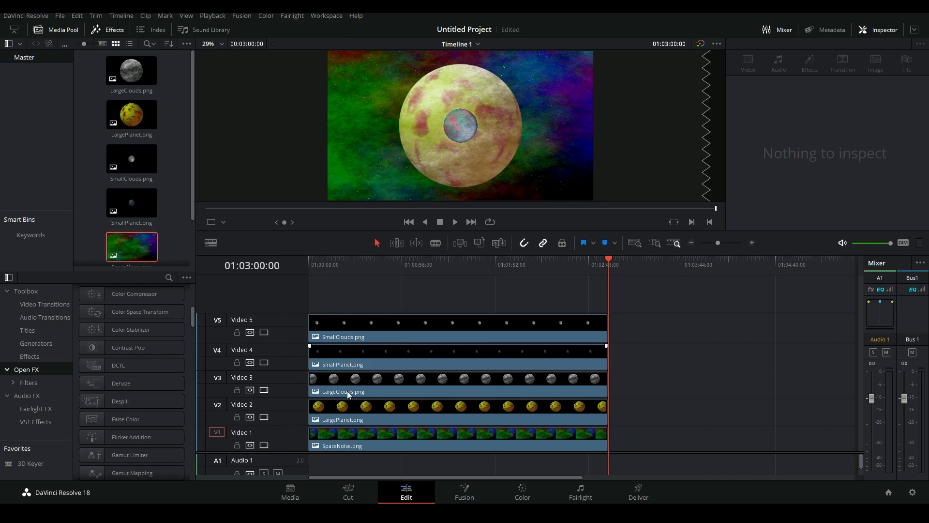
Switch to DaVinci Resolve and move the LargePlanet.png clip to position X 684, Y -324
{"action": "left_click", "coordinate": [345, 407]}
{"action": "left_click_drag", "start_coordinate": [411, 267], "coordinate": [496, 283]}
{"action": "left_click", "coordinate": [445, 288]}
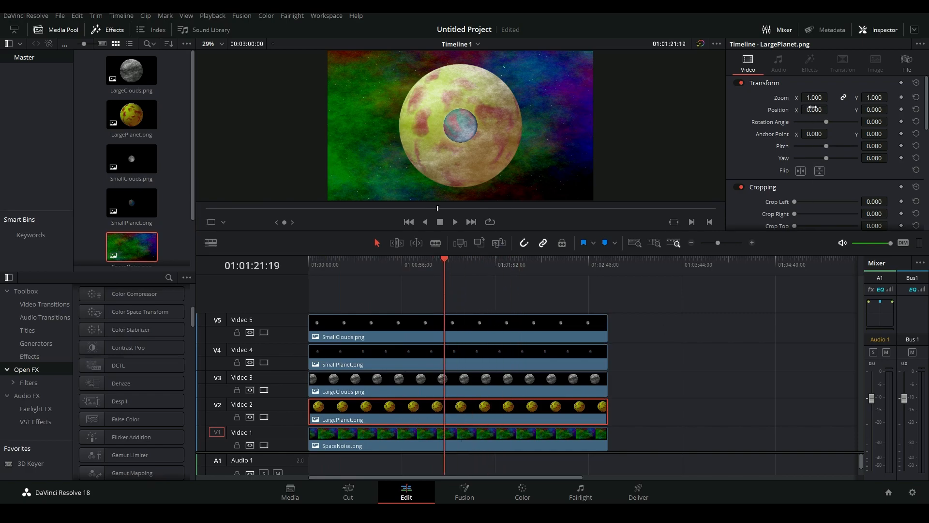
{"action": "left_click_drag", "start_coordinate": [816, 110], "coordinate": [890, 109]}
{"action": "left_click", "coordinate": [900, 111]}
{"action": "left_click_drag", "start_coordinate": [813, 109], "coordinate": [811, 109]}
{"action": "left_click_drag", "start_coordinate": [869, 109], "coordinate": [890, 109]}
{"action": "left_click", "coordinate": [813, 109]}
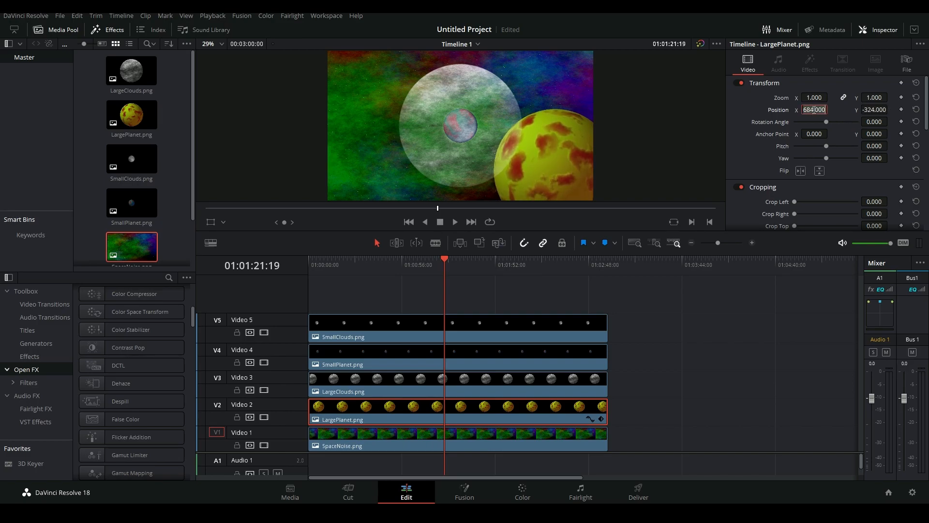
Copy the LargePlanet.png position to the LargeClouds.png clip, setting X to 684 and Y to -324
{"action": "left_click", "coordinate": [516, 387]}
{"action": "left_click", "coordinate": [810, 109]}
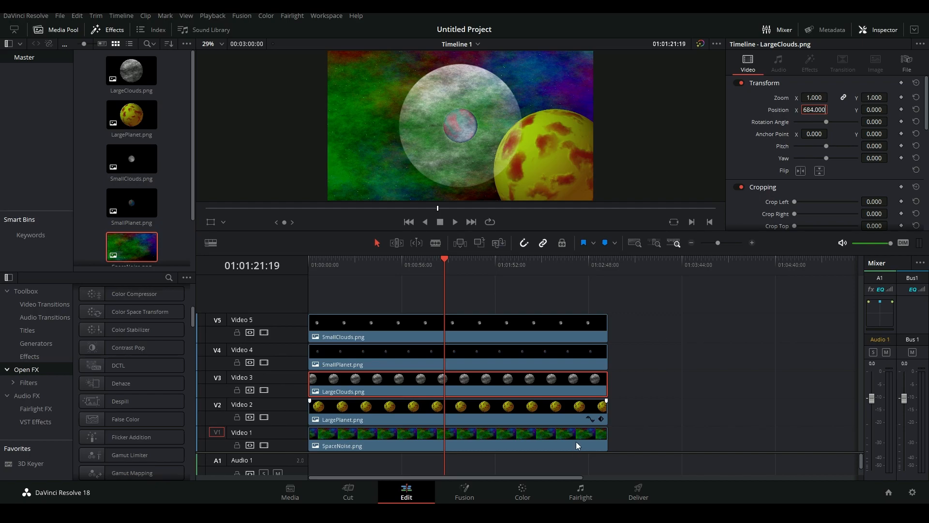
{"action": "left_click", "coordinate": [564, 409]}
{"action": "left_click", "coordinate": [871, 110]}
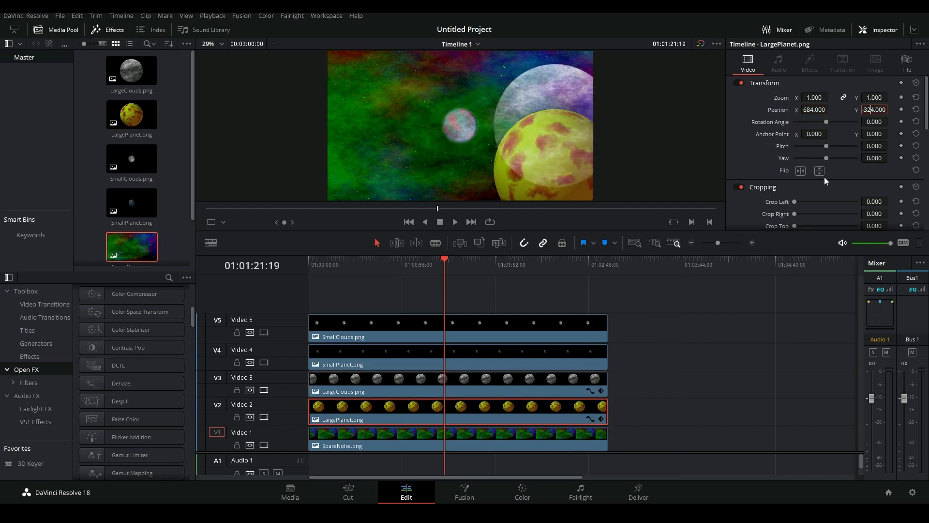
{"action": "double_click", "coordinate": [873, 109]}
{"action": "left_click", "coordinate": [541, 387]}
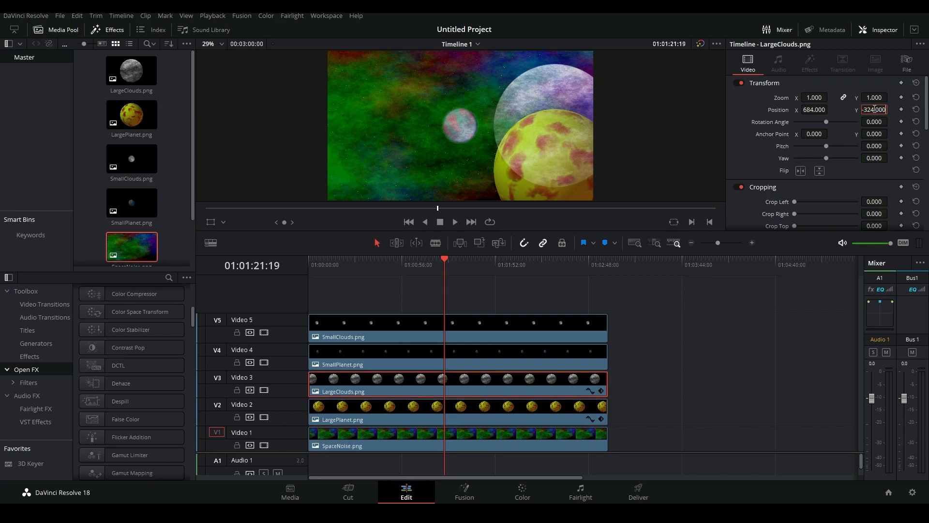
{"action": "key", "text": "Return"}
Move the SmallPlanet.png clip to position X -250, Y 143
{"action": "left_click", "coordinate": [467, 354]}
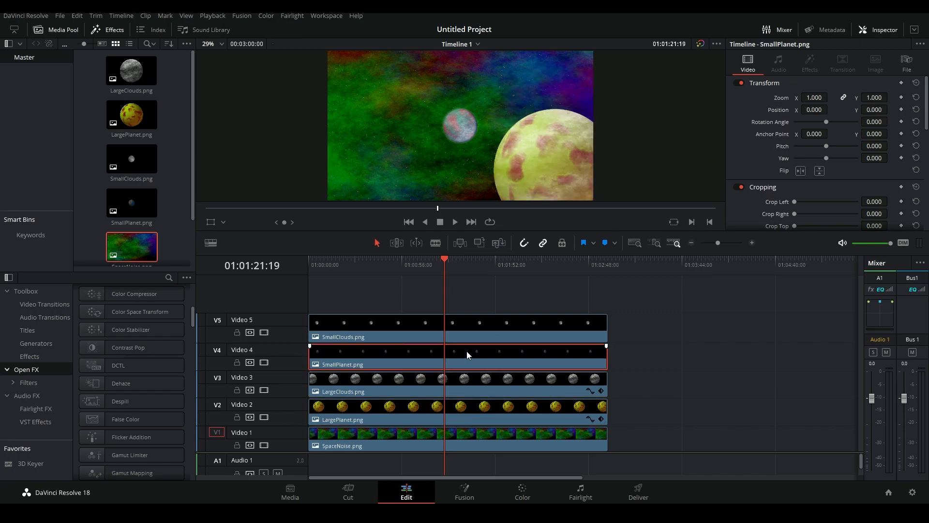
{"action": "left_click_drag", "start_coordinate": [830, 109], "coordinate": [812, 109]}
{"action": "left_click_drag", "start_coordinate": [876, 110], "coordinate": [890, 109]}
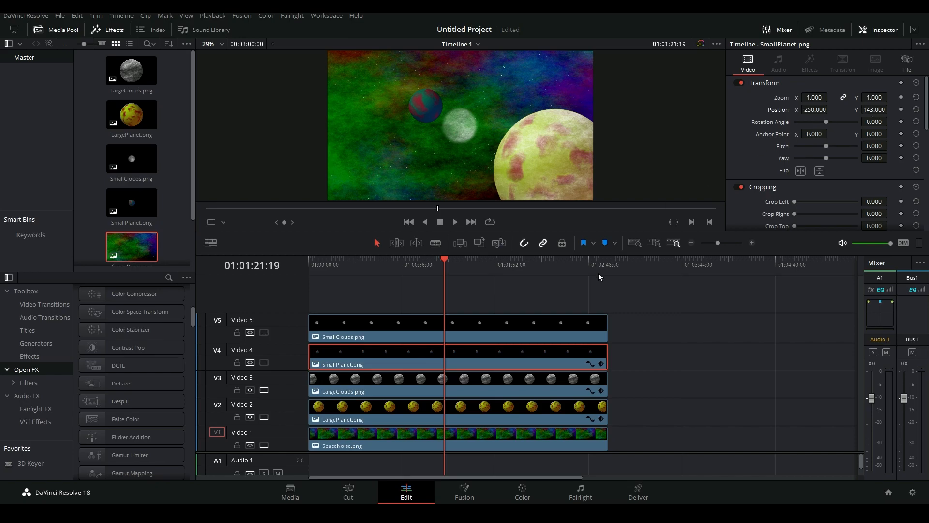
Copy the SmallPlanet.png position to the SmallClouds.png clip, setting X to -250 and Y to 143
{"action": "left_click", "coordinate": [818, 110]}
{"action": "left_click", "coordinate": [534, 332]}
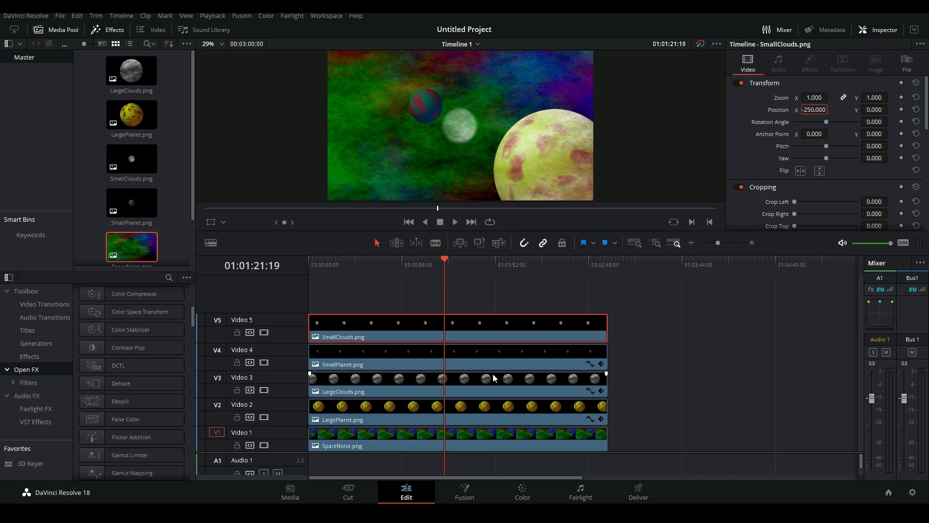
{"action": "left_click", "coordinate": [500, 358]}
{"action": "left_click", "coordinate": [878, 109]}
{"action": "key", "text": "ctrl+c"}
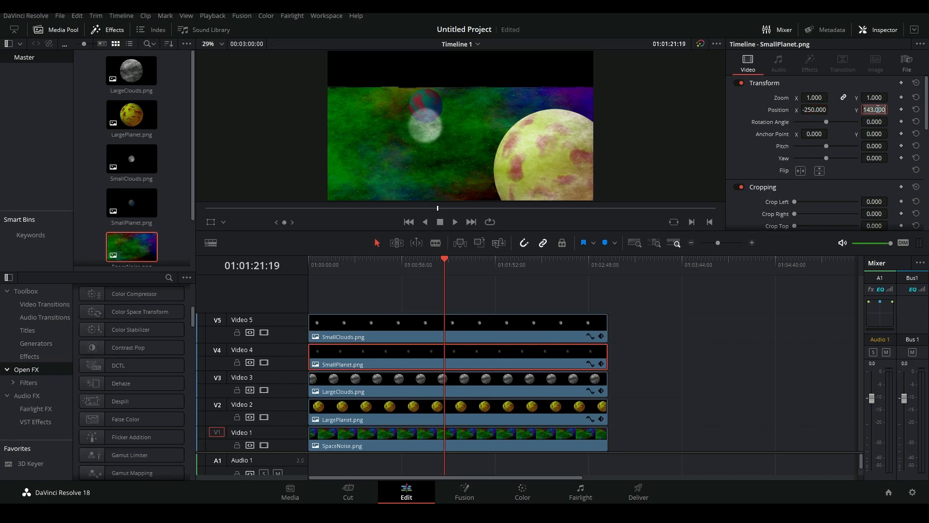
{"action": "left_click", "coordinate": [522, 326]}
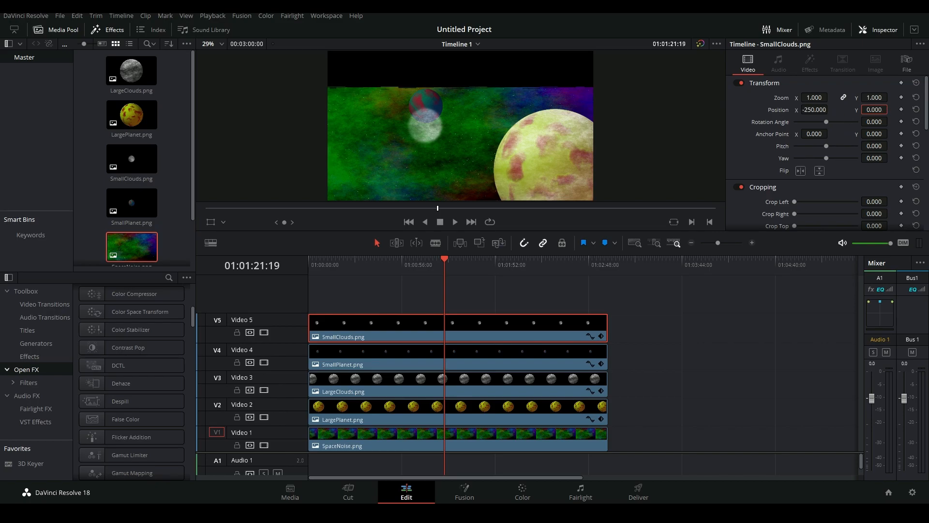
{"action": "key", "text": "ctrl+v"}
{"action": "key", "text": "Return"}
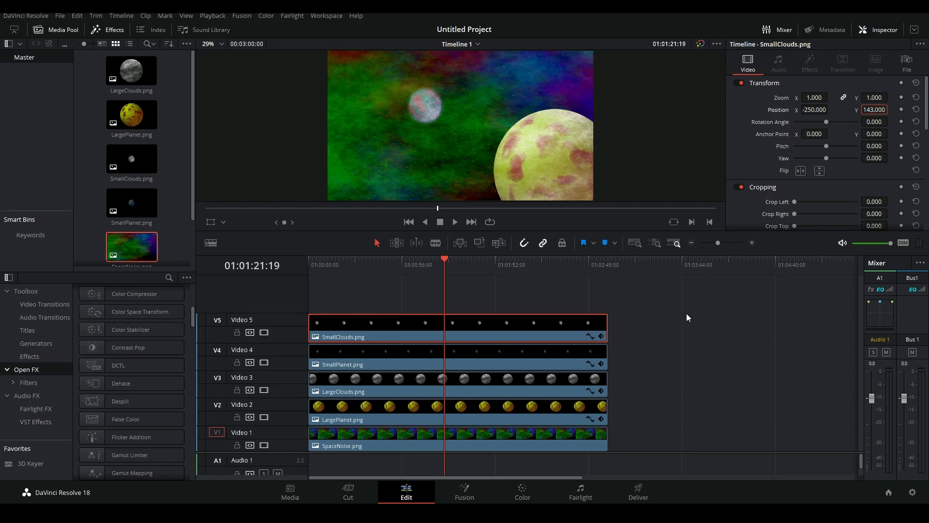
{"action": "left_click", "coordinate": [686, 312]}
Return the playhead to the timeline start and apply the Fast Noise effect to all five clips
{"action": "left_click_drag", "start_coordinate": [447, 267], "coordinate": [283, 278]}
{"action": "scroll", "coordinate": [123, 384], "scroll_direction": "down", "scroll_amount": 5}
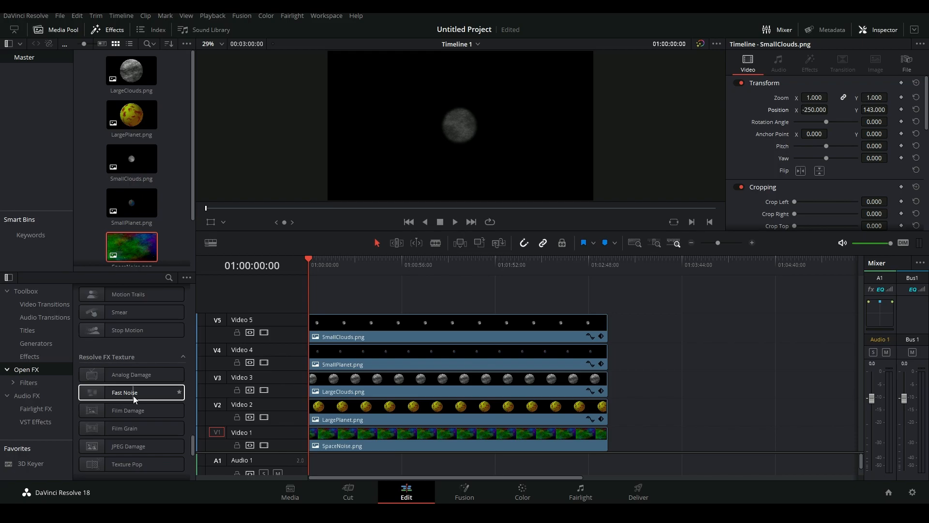
{"action": "left_click_drag", "start_coordinate": [133, 396], "coordinate": [298, 395]}
{"action": "left_click_drag", "start_coordinate": [130, 393], "coordinate": [361, 364]}
{"action": "left_click_drag", "start_coordinate": [184, 390], "coordinate": [370, 339]}
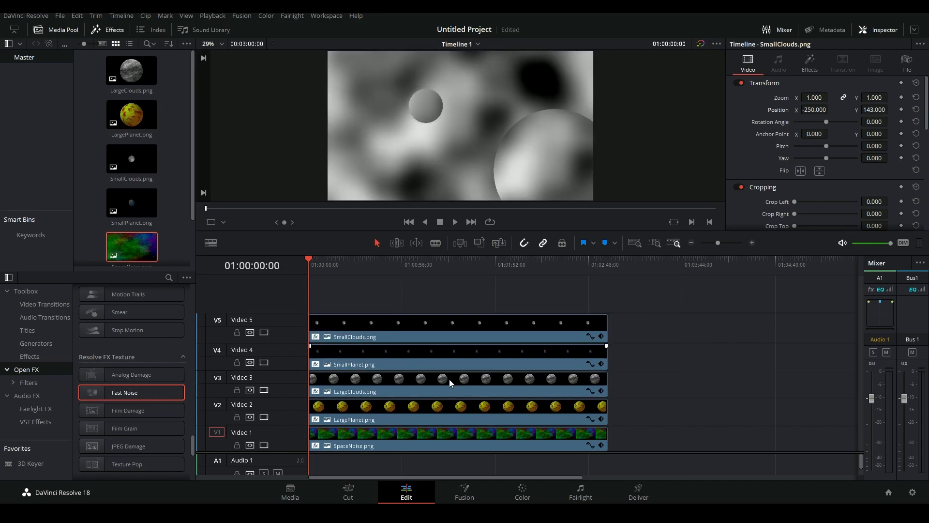
Set the SpaceNoise.png clip's Fast Noise preset to Mist and play the timeline to preview it
{"action": "left_click", "coordinate": [447, 434]}
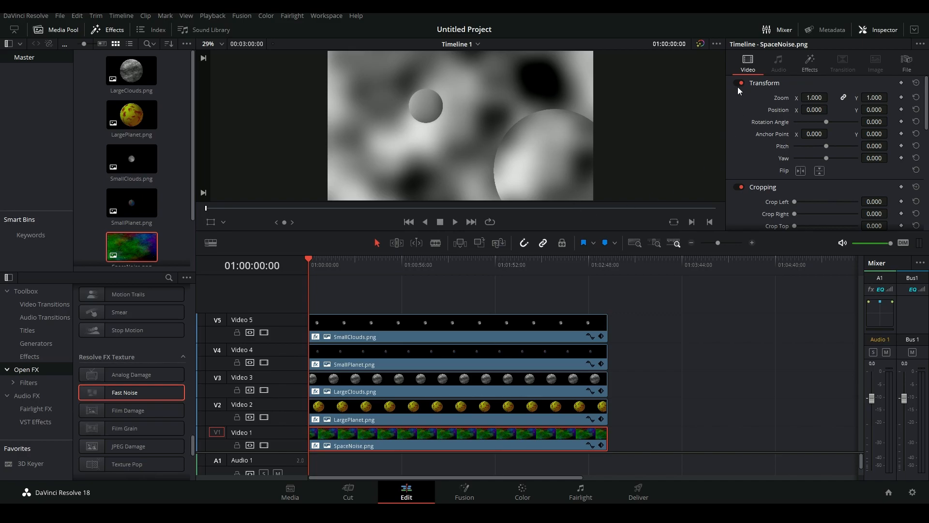
{"action": "left_click", "coordinate": [809, 64]}
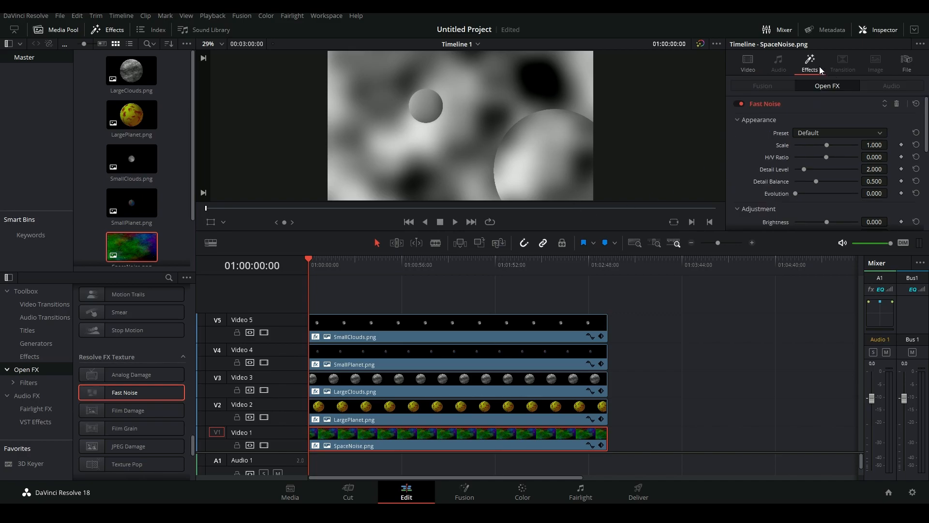
{"action": "left_click", "coordinate": [819, 133]}
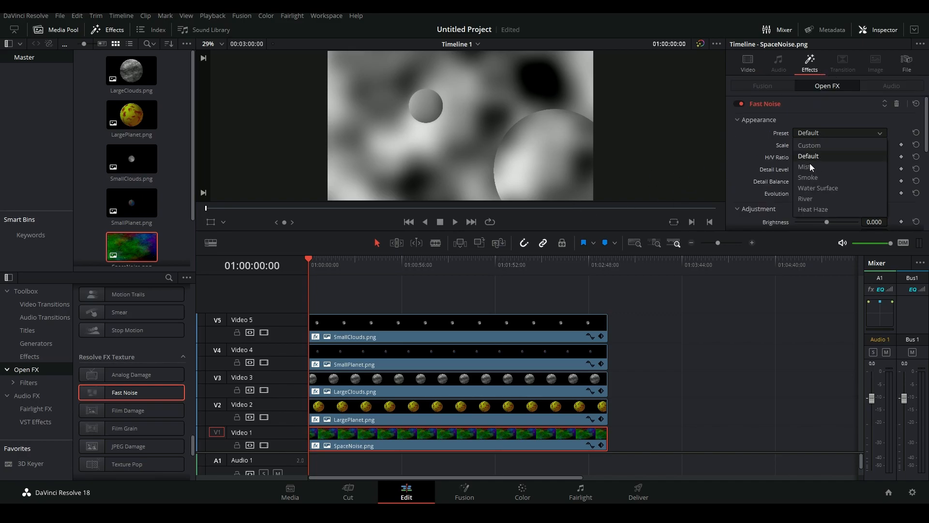
{"action": "left_click", "coordinate": [811, 167]}
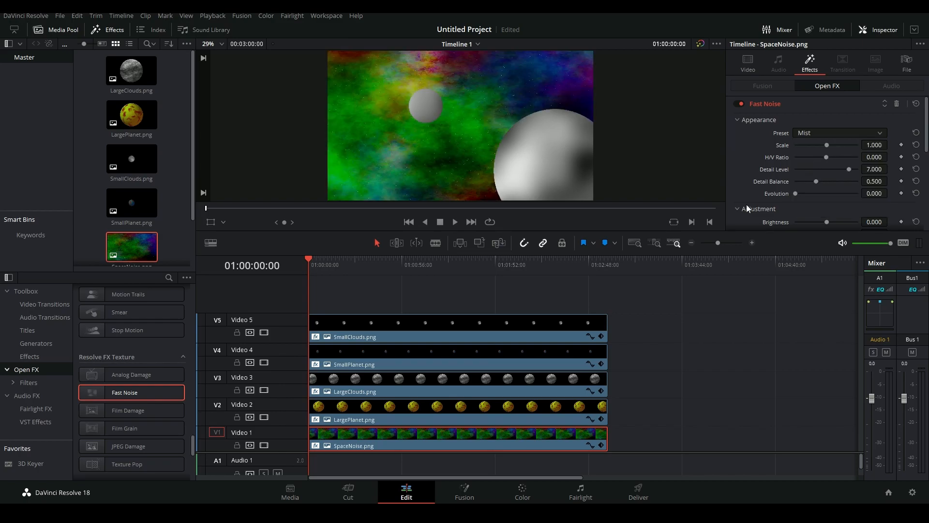
{"action": "scroll", "coordinate": [750, 158], "scroll_direction": "down", "scroll_amount": 10}
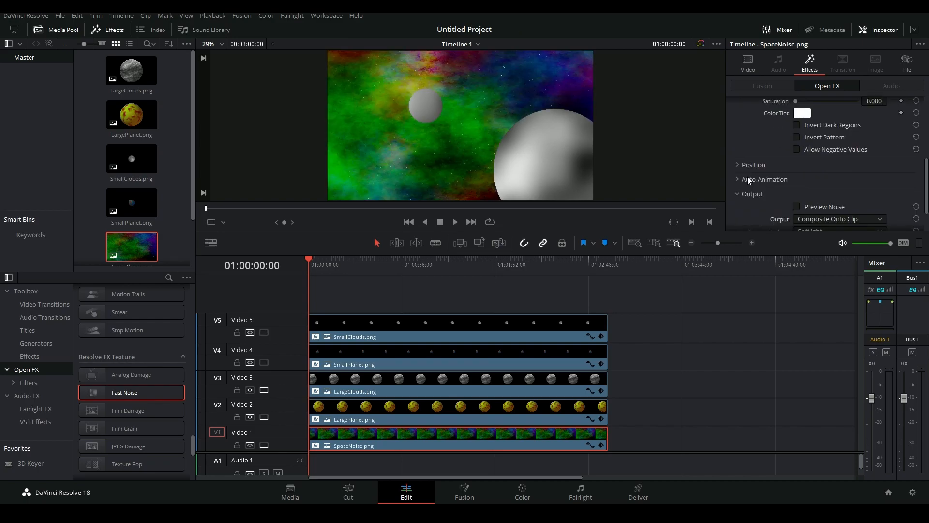
{"action": "left_click", "coordinate": [380, 265]}
{"action": "key", "text": "space"}
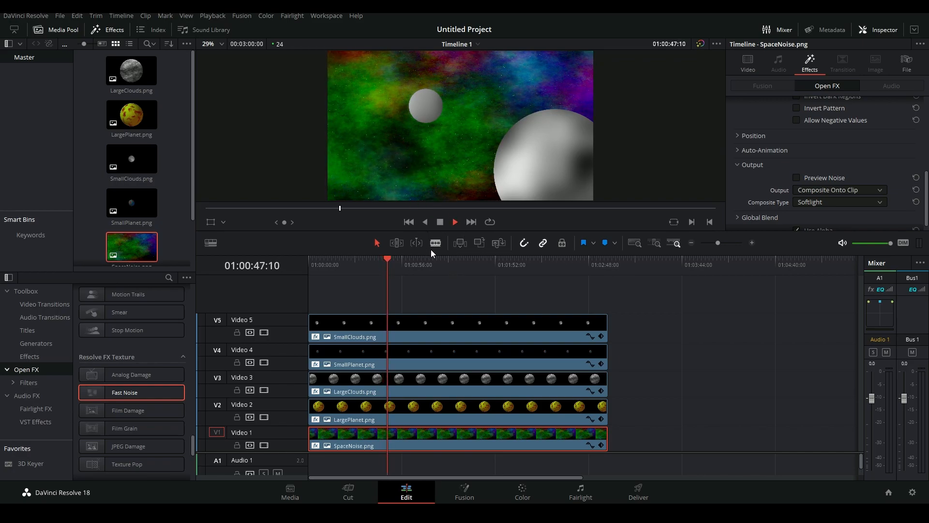
Set the LargePlanet.png clip's Fast Noise preset to Mist and play the timeline to preview it
{"action": "left_click", "coordinate": [421, 411]}
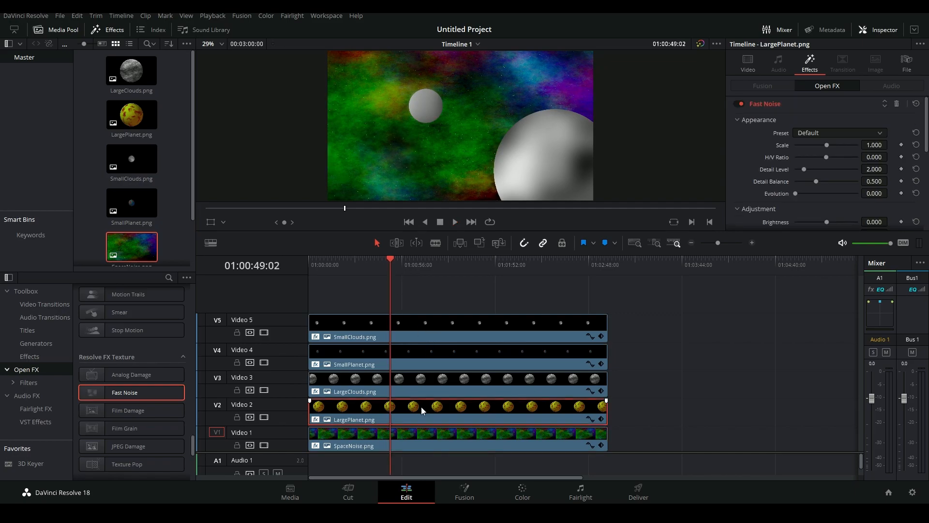
{"action": "left_click", "coordinate": [832, 133]}
{"action": "left_click", "coordinate": [814, 162]}
{"action": "key", "text": "space"}
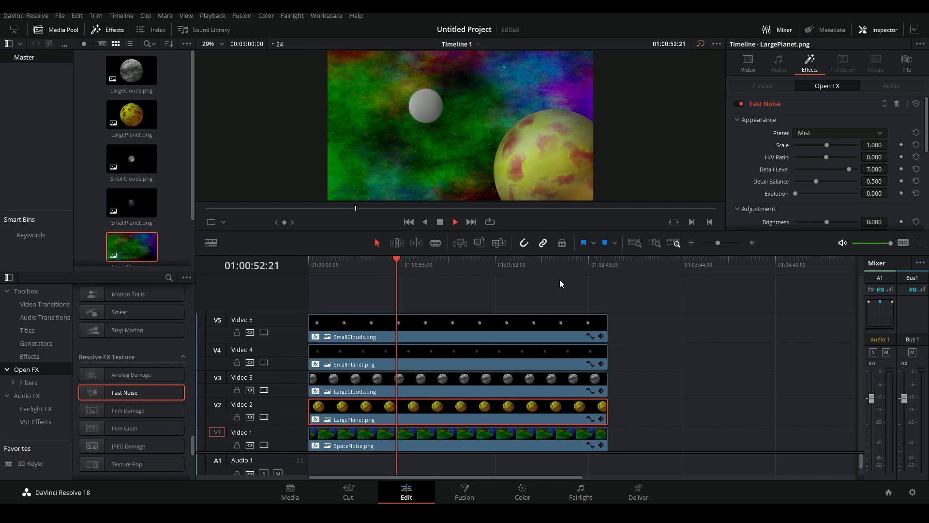
Try the Mist preset for Fast Noise on the LargeClouds.png clip, and change it to Smoke
{"action": "left_click", "coordinate": [461, 390]}
{"action": "left_click", "coordinate": [837, 133]}
{"action": "left_click", "coordinate": [808, 157]}
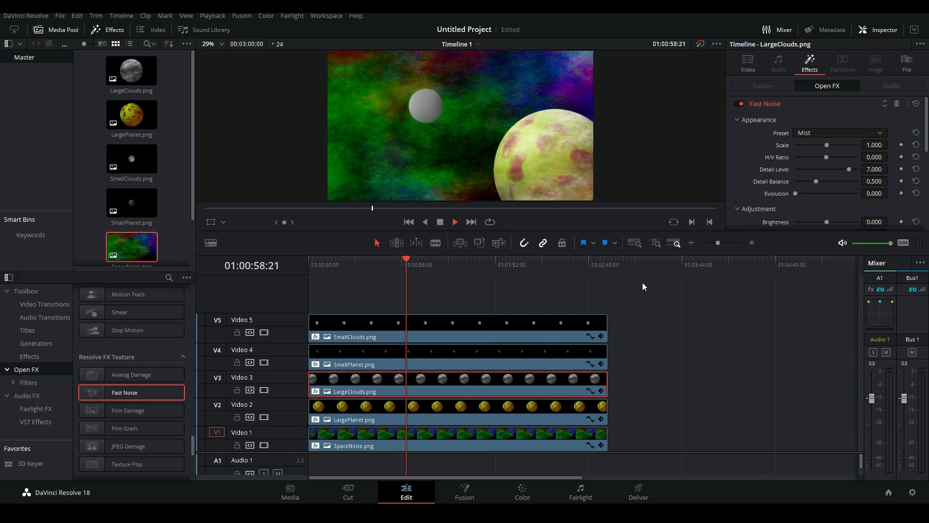
{"action": "left_click", "coordinate": [804, 133]}
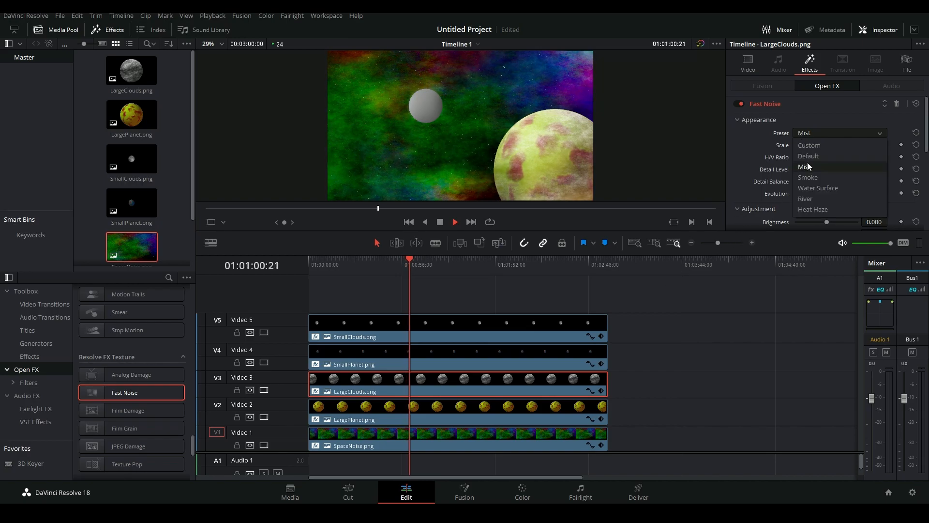
{"action": "left_click", "coordinate": [808, 177]}
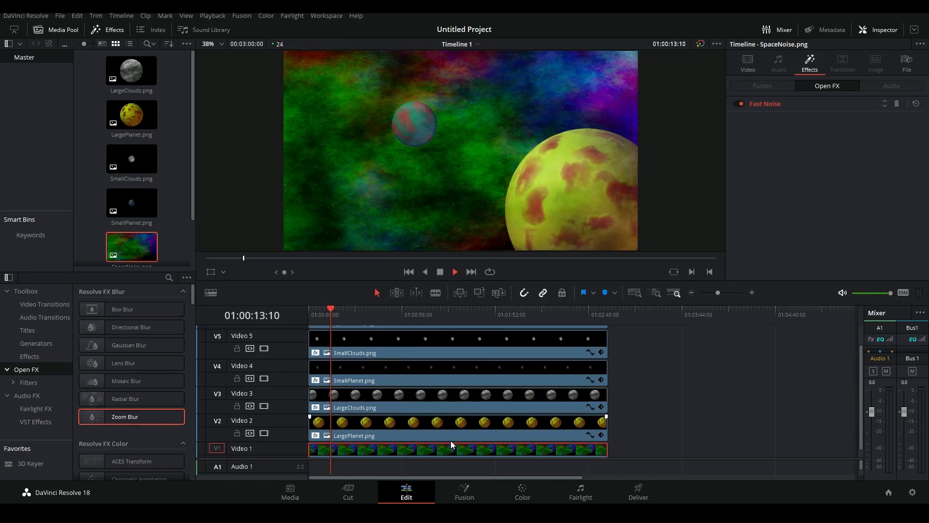
{"action": "scroll", "coordinate": [451, 440], "scroll_direction": "down", "scroll_amount": 1}
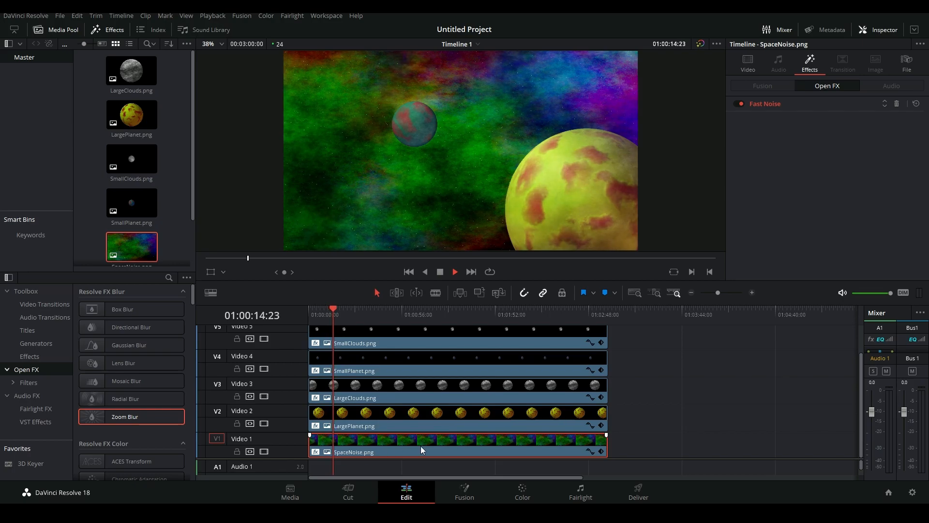
Duplicate the SpaceNoise.png clip onto a new Video 6 track and set its composite mode to Softlight with opacity 40
{"action": "left_click_drag", "start_coordinate": [548, 445], "coordinate": [553, 336]}
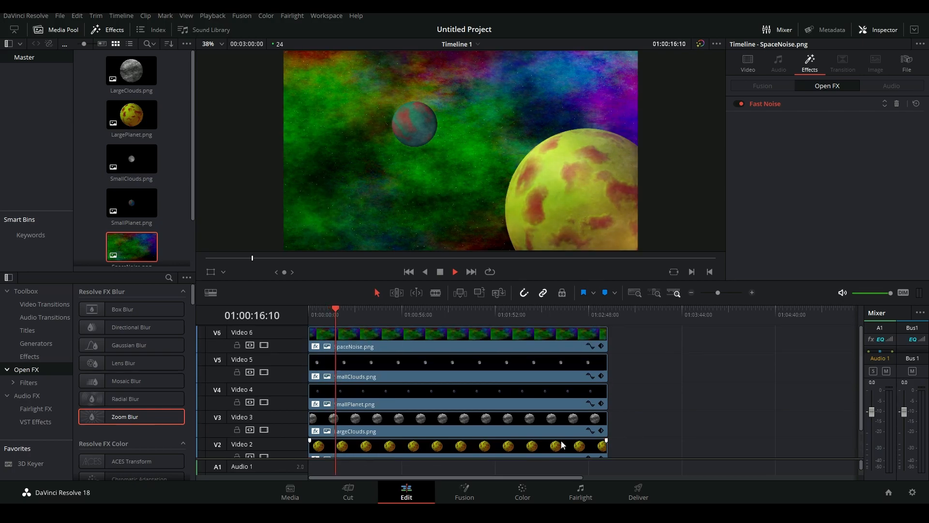
{"action": "left_click", "coordinate": [553, 336]}
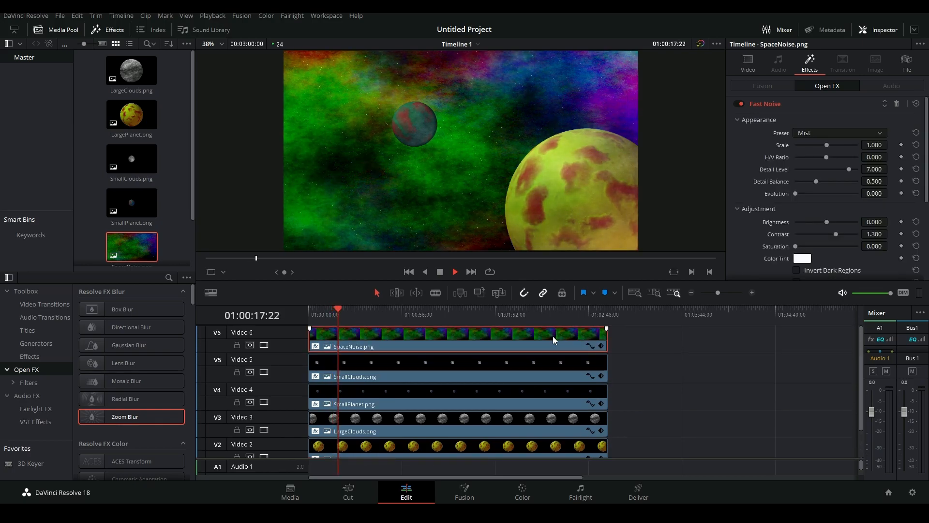
{"action": "left_click", "coordinate": [798, 102]}
{"action": "left_click", "coordinate": [752, 61]}
{"action": "left_click", "coordinate": [819, 163]}
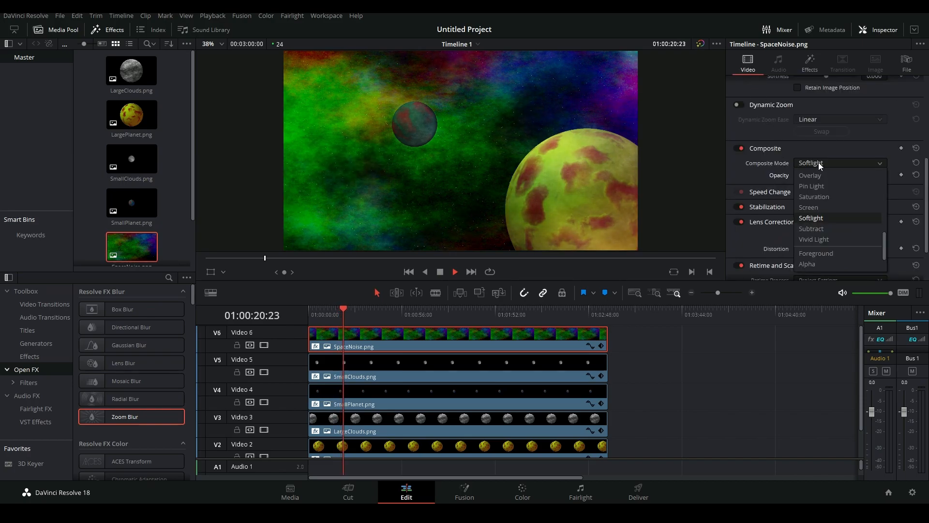
{"action": "left_click", "coordinate": [819, 163]}
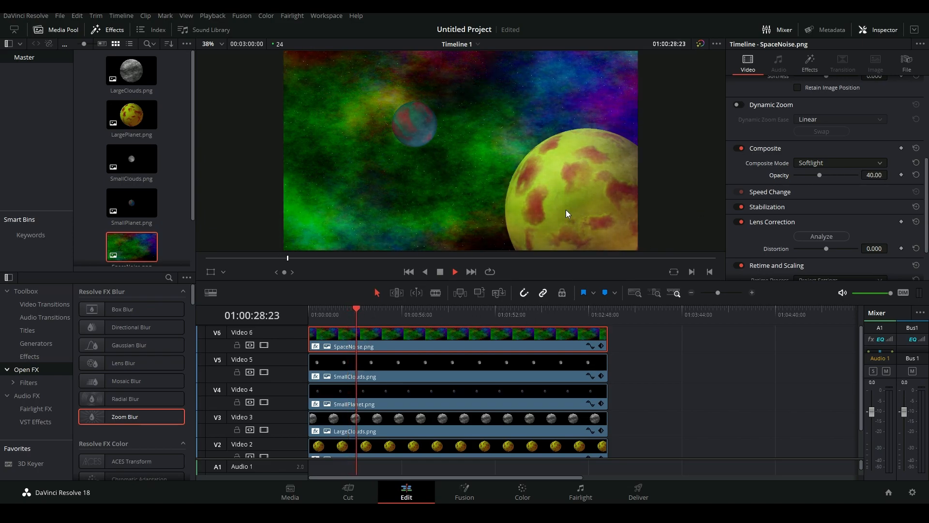
Apply Light Rays to the SpaceNoise.png clip on Video 1, set its output to Source Regions, and stop playback after previewing it
{"action": "scroll", "coordinate": [161, 417], "scroll_direction": "down", "scroll_amount": 10}
{"action": "left_click_drag", "start_coordinate": [139, 393], "coordinate": [422, 447]}
{"action": "scroll", "coordinate": [422, 448], "scroll_direction": "down", "scroll_amount": 2}
{"action": "left_click", "coordinate": [410, 448]}
{"action": "left_click_drag", "start_coordinate": [151, 399], "coordinate": [808, 68]}
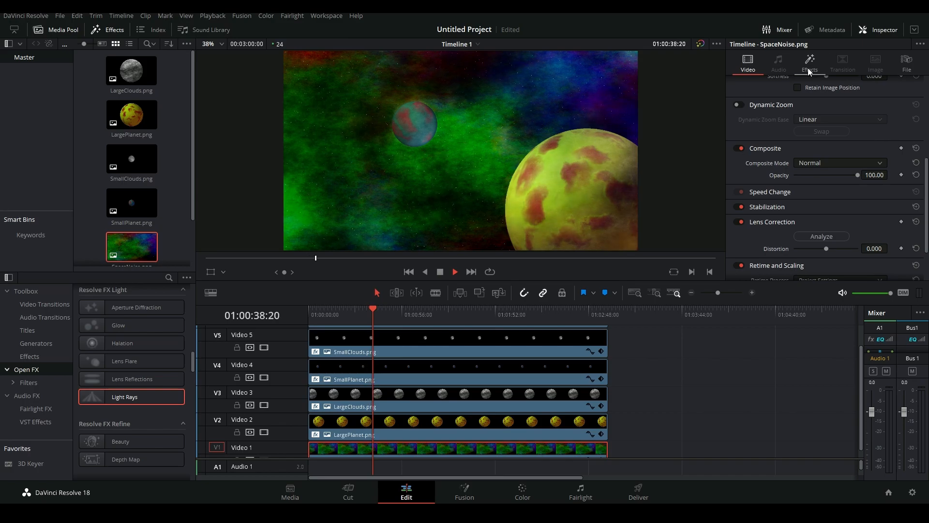
{"action": "left_click", "coordinate": [802, 136]}
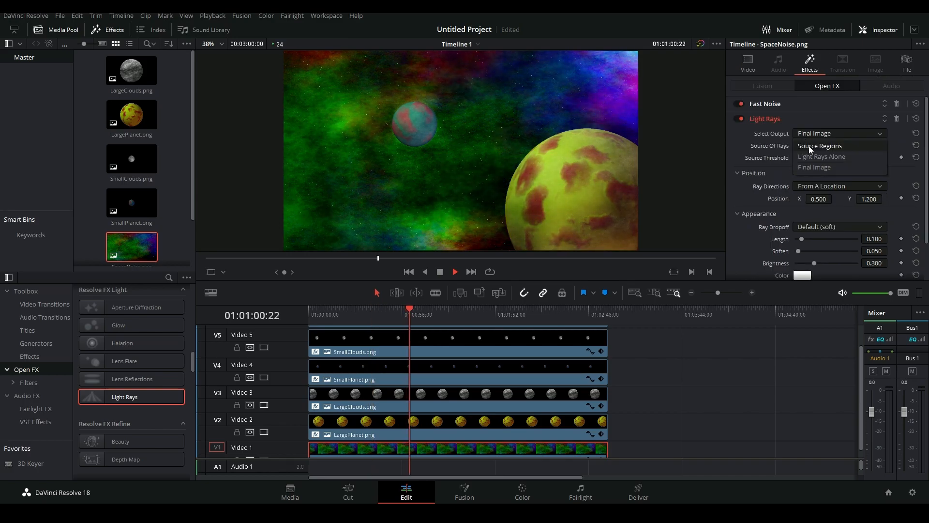
{"action": "left_click", "coordinate": [808, 146]}
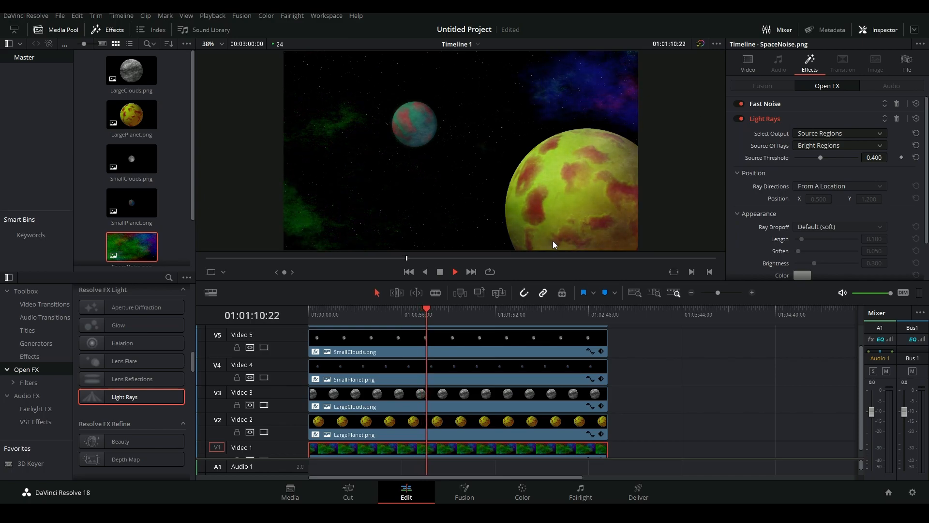
{"action": "left_click", "coordinate": [455, 271]}
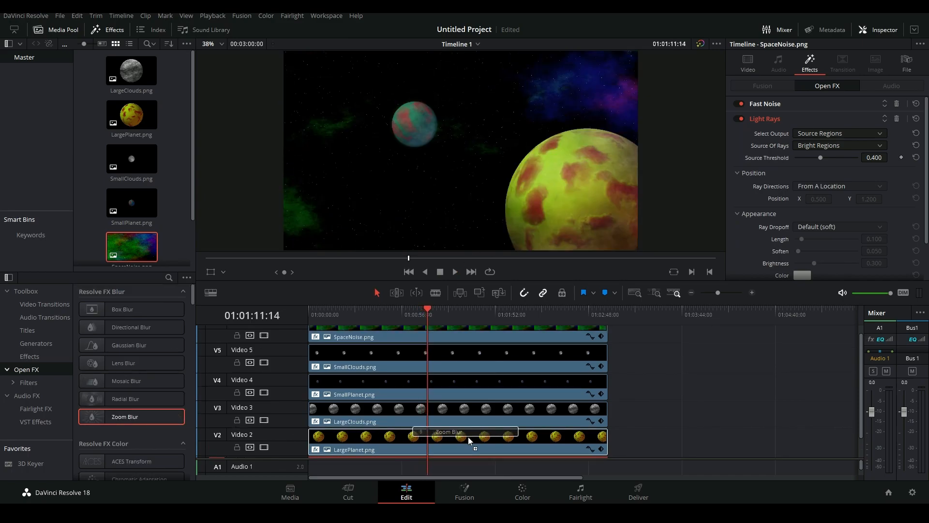
Apply Zoom Blur to the LargePlanet.png and SmallPlanet.png clips and check its settings on both clips
{"action": "left_click_drag", "start_coordinate": [468, 437], "coordinate": [468, 437]}
{"action": "left_click_drag", "start_coordinate": [137, 416], "coordinate": [429, 380]}
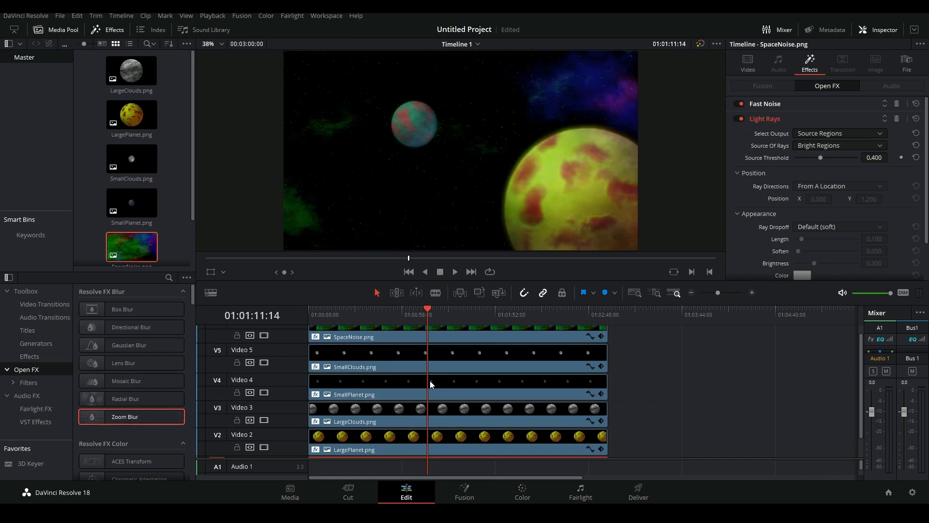
{"action": "left_click", "coordinate": [483, 380]}
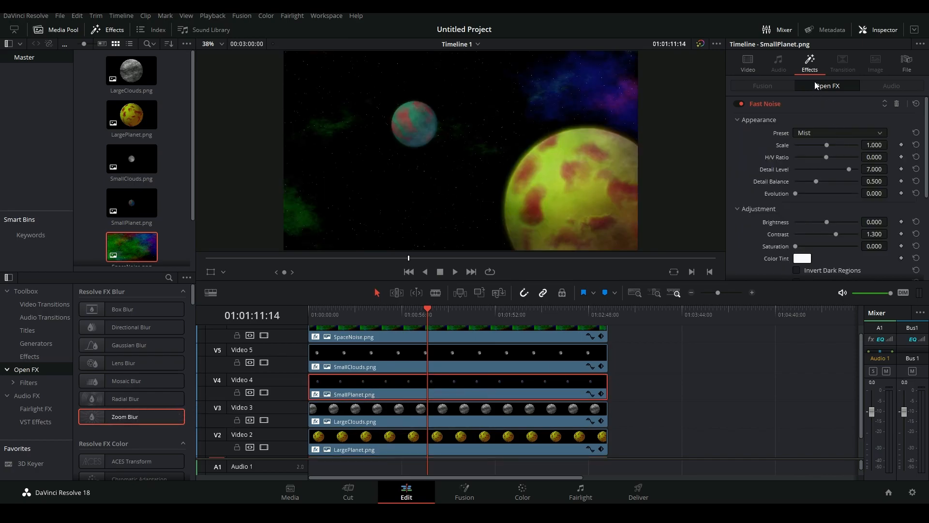
{"action": "left_click", "coordinate": [805, 104]}
{"action": "left_click", "coordinate": [878, 144]}
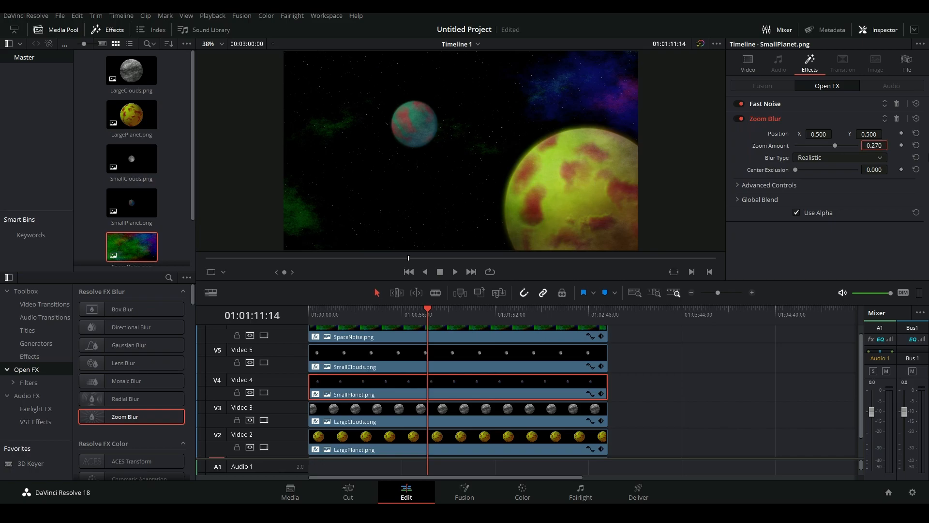
{"action": "left_click", "coordinate": [490, 434]}
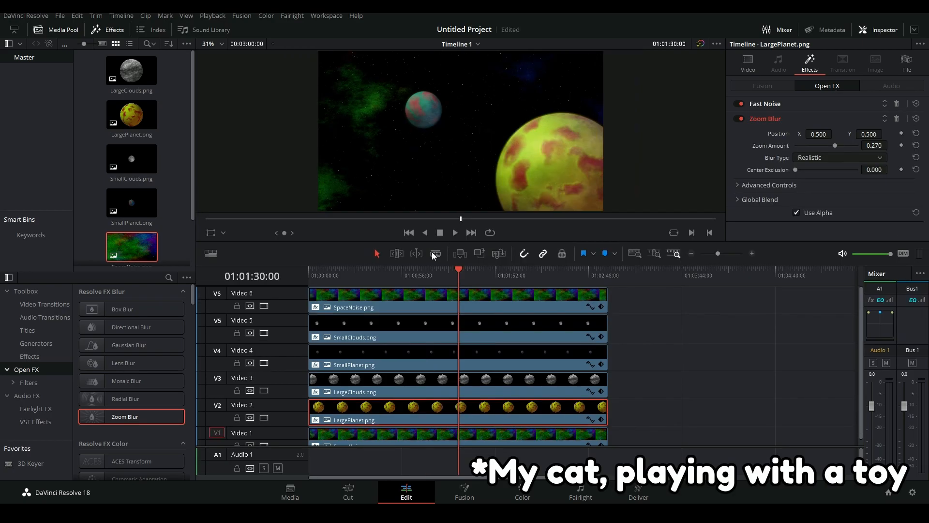
Split the clips on all six video tracks at 01:01:30:00
{"action": "left_click", "coordinate": [435, 253]}
{"action": "left_click", "coordinate": [457, 296]}
{"action": "left_click", "coordinate": [458, 326]}
{"action": "left_click", "coordinate": [460, 358]}
{"action": "left_click", "coordinate": [460, 385]}
{"action": "left_click", "coordinate": [460, 411]}
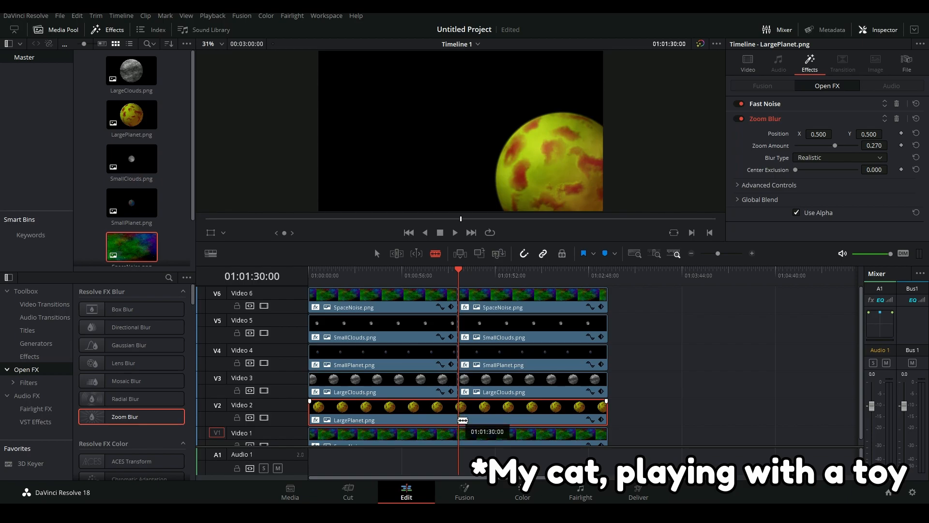
{"action": "left_click", "coordinate": [460, 434]}
{"action": "left_click", "coordinate": [377, 253]}
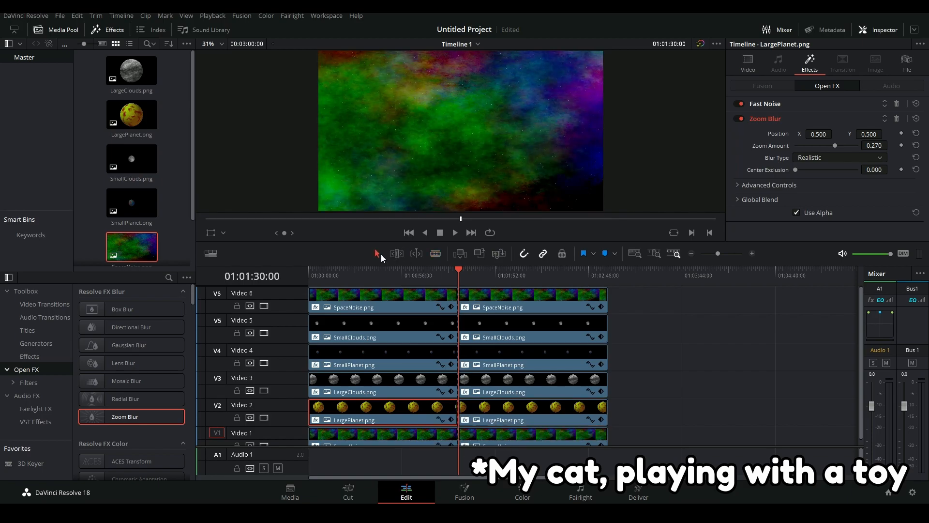
Swap the two halves of the split clips on all six tracks so the second halves start the timeline
{"action": "left_click", "coordinate": [403, 439]}
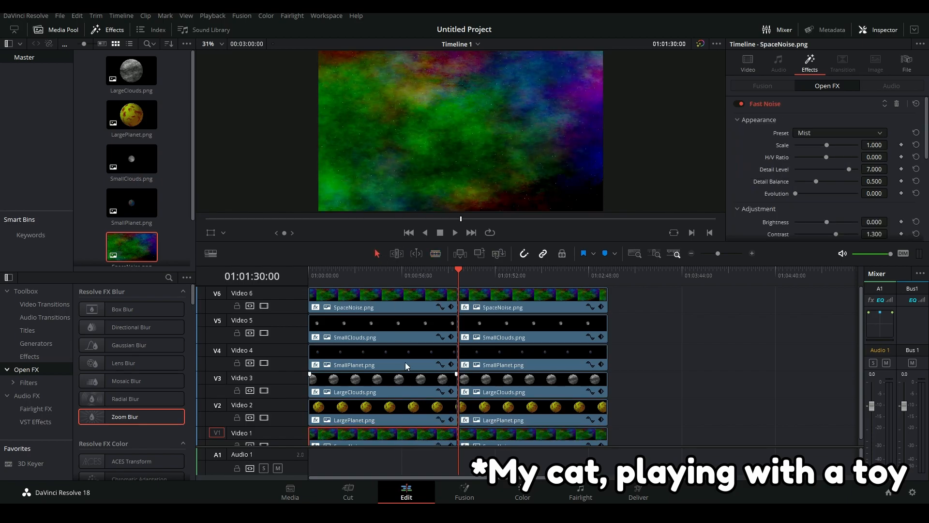
{"action": "left_click", "coordinate": [405, 295], "text": "shift"}
{"action": "left_click_drag", "start_coordinate": [399, 296], "coordinate": [695, 318]}
{"action": "left_click_drag", "start_coordinate": [785, 299], "coordinate": [502, 444]}
{"action": "left_click_drag", "start_coordinate": [553, 301], "coordinate": [393, 302]}
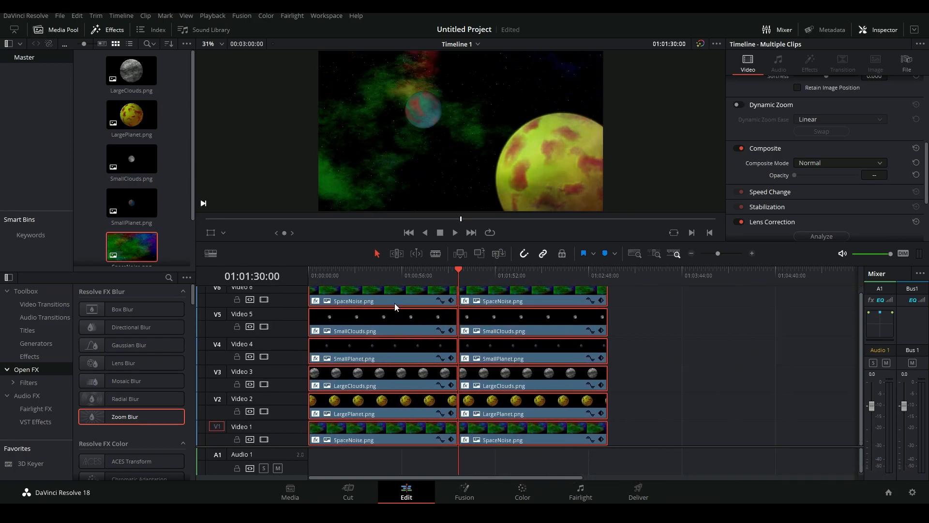
Add a 48 frame Cross Dissolve at the middle cut on all six video tracks
{"action": "left_click_drag", "start_coordinate": [448, 277], "coordinate": [458, 277]}
{"action": "scroll", "coordinate": [462, 298], "scroll_direction": "up", "scroll_amount": 1}
{"action": "left_click", "coordinate": [457, 300]}
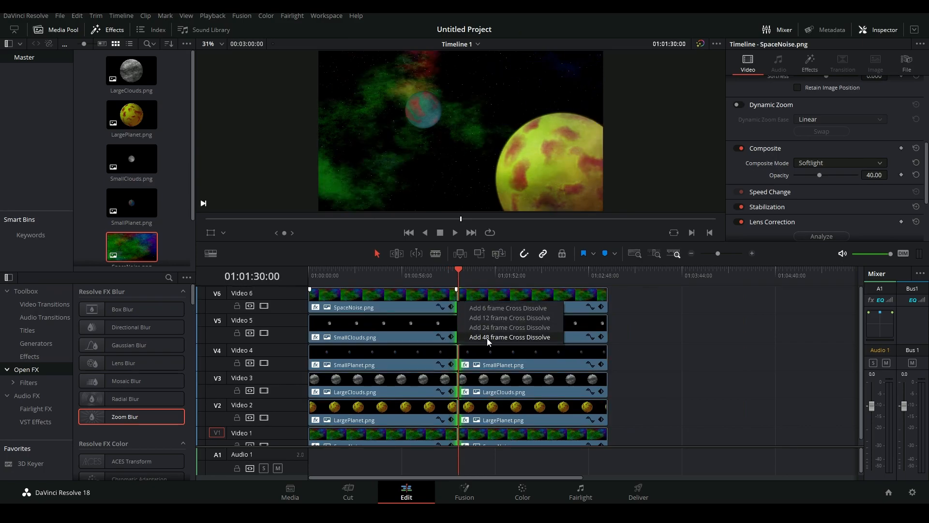
{"action": "left_click", "coordinate": [750, 253]}
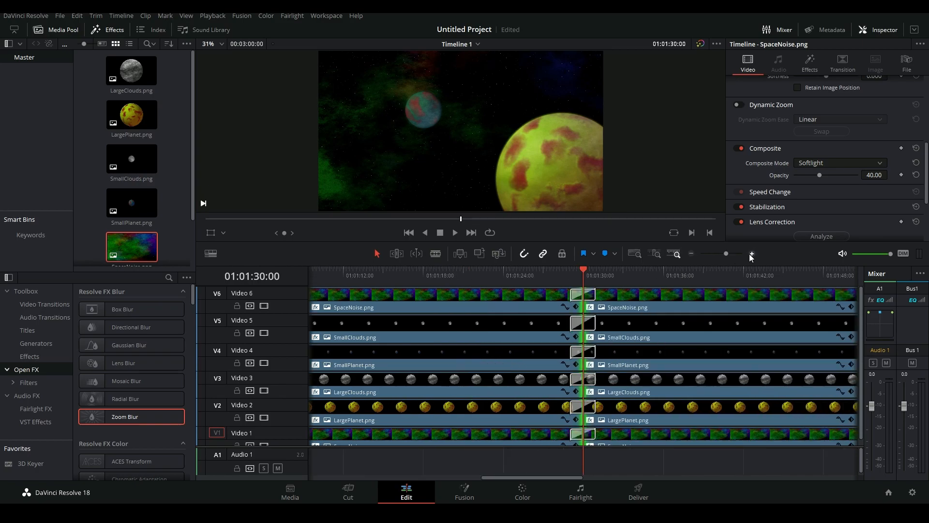
{"action": "key", "text": "ctrl+t"}
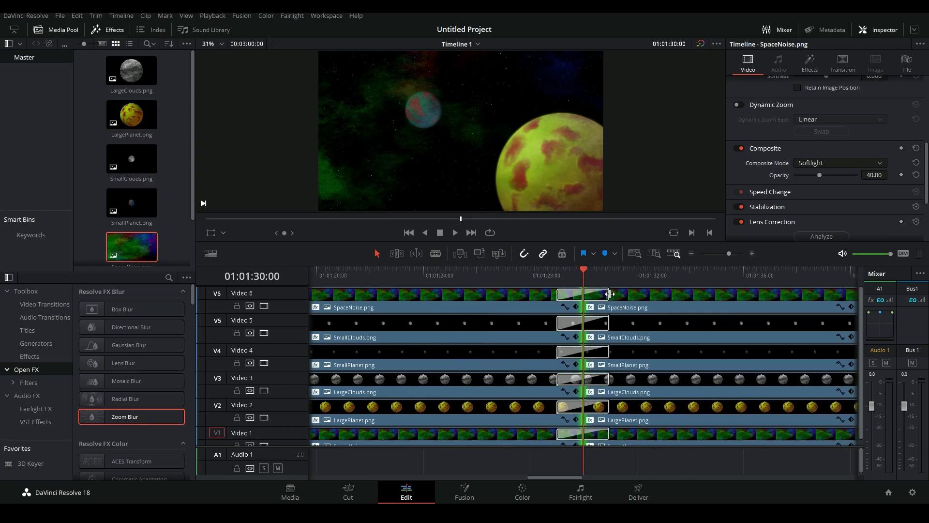
Extend the Cross Dissolve on every video track to the full 180 seconds (4320 frames) and play the timeline to preview it
{"action": "left_click_drag", "start_coordinate": [610, 294], "coordinate": [913, 303]}
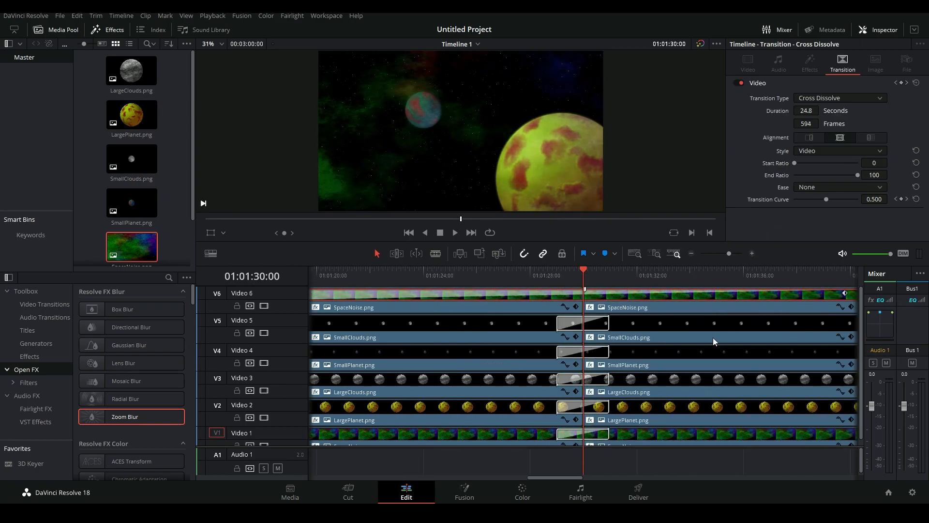
{"action": "scroll", "coordinate": [714, 337], "scroll_direction": "right", "scroll_amount": 1}
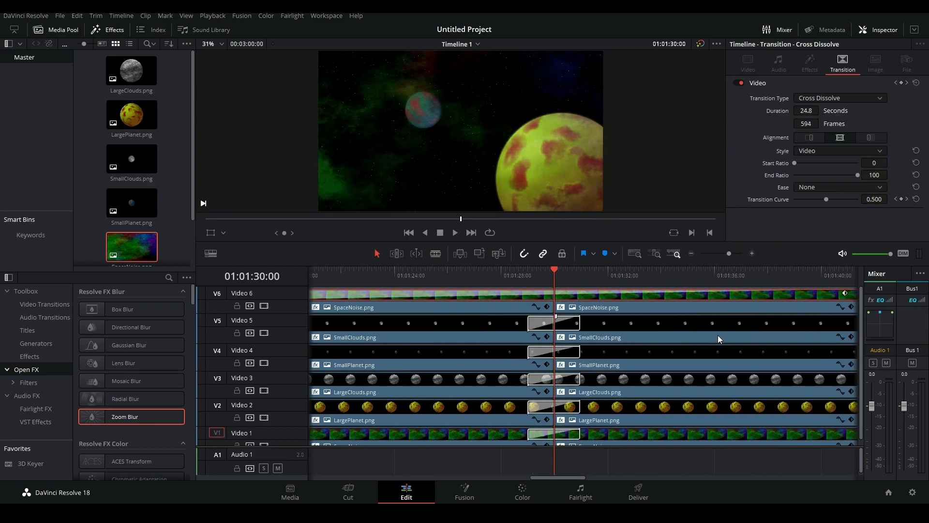
{"action": "scroll", "coordinate": [720, 334], "scroll_direction": "right", "scroll_amount": 1}
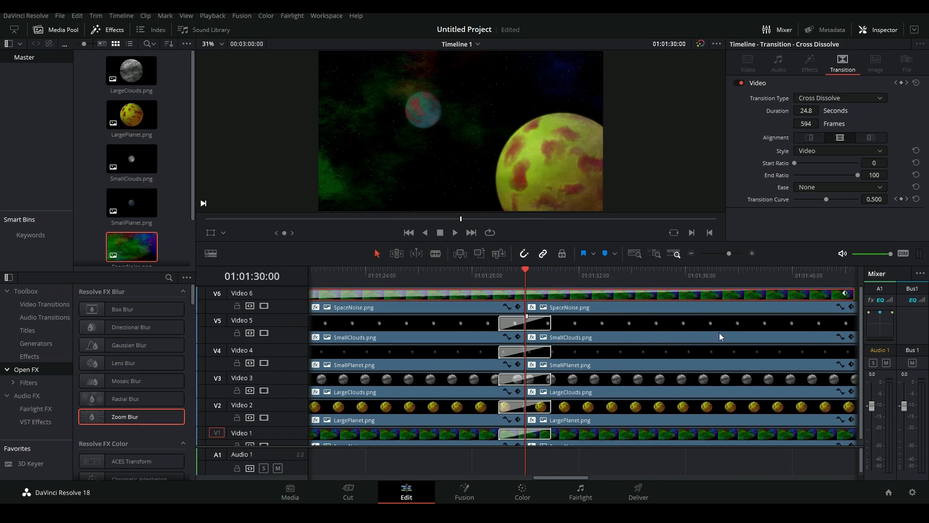
{"action": "scroll", "coordinate": [719, 334], "scroll_direction": "right", "scroll_amount": 1}
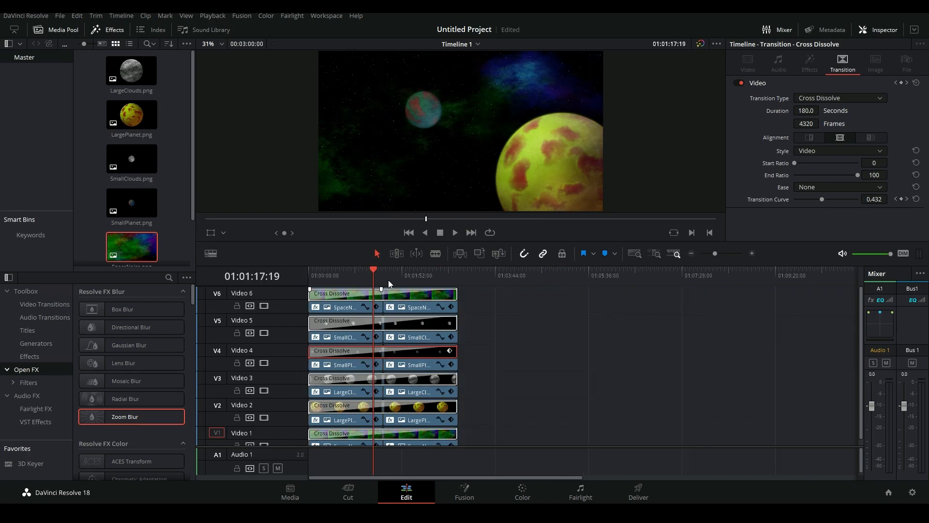
{"action": "left_click_drag", "start_coordinate": [388, 283], "coordinate": [400, 279]}
{"action": "key", "text": "space"}
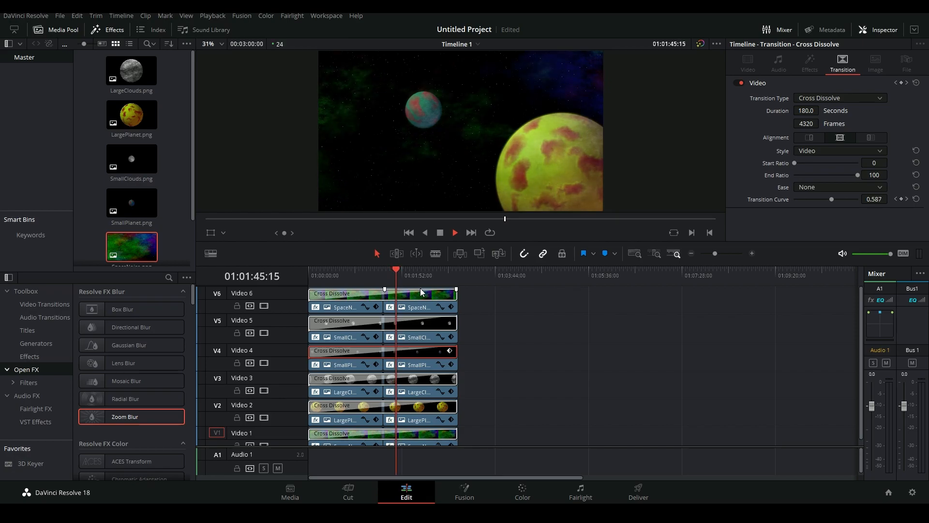
{"action": "key", "text": "space"}
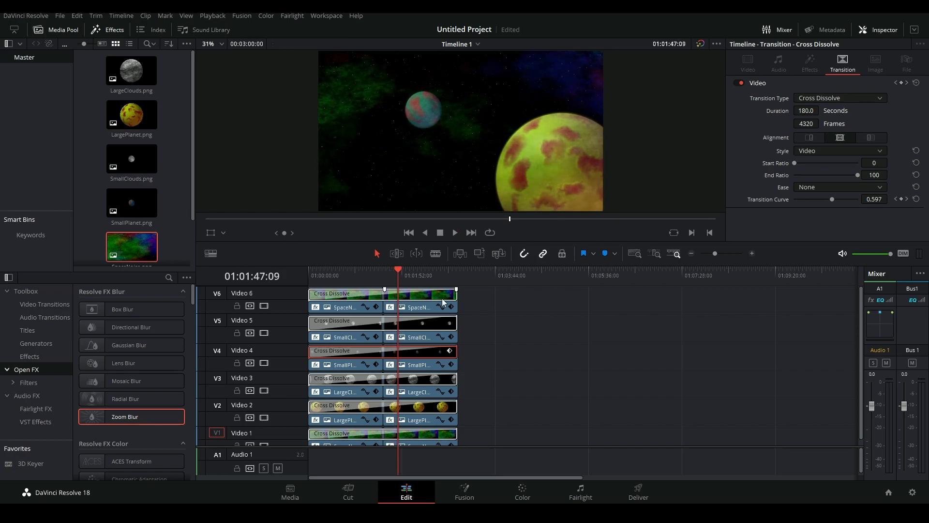